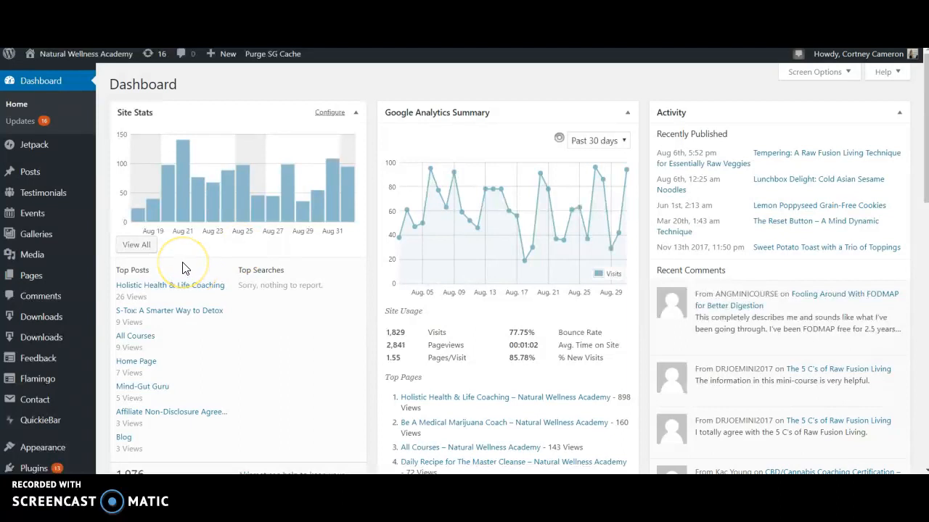
# - Open the list of LearnDash courses from the WordPress dashboard
pyautogui.scroll(-3, 183, 269)
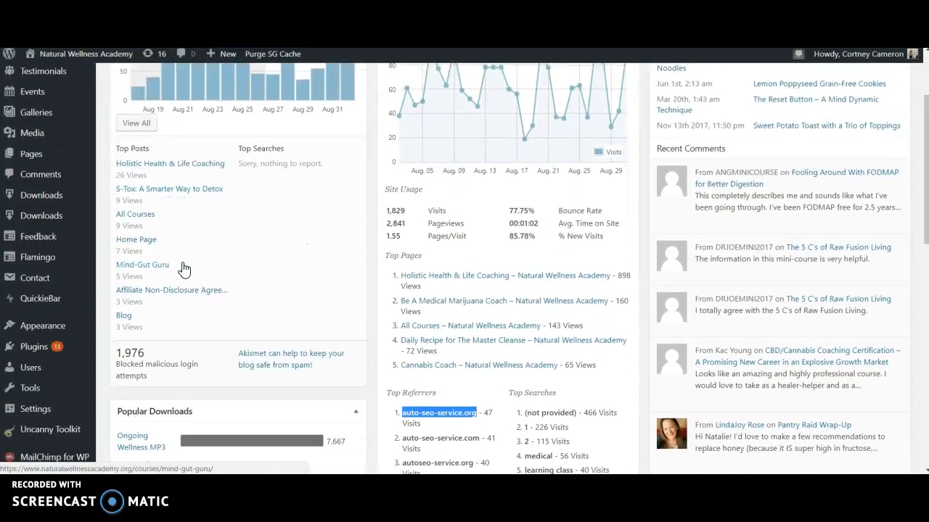
pyautogui.scroll(-3, 183, 269)
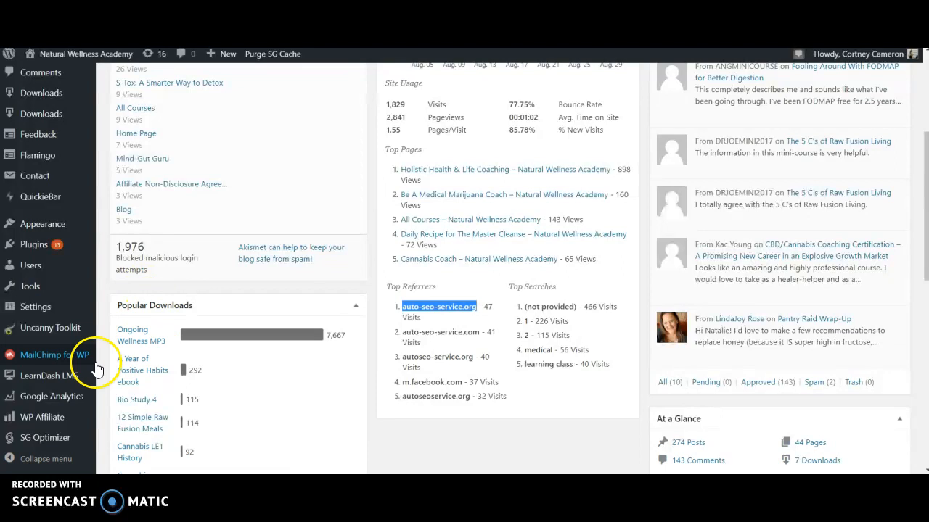
pyautogui.moveTo(70, 380)
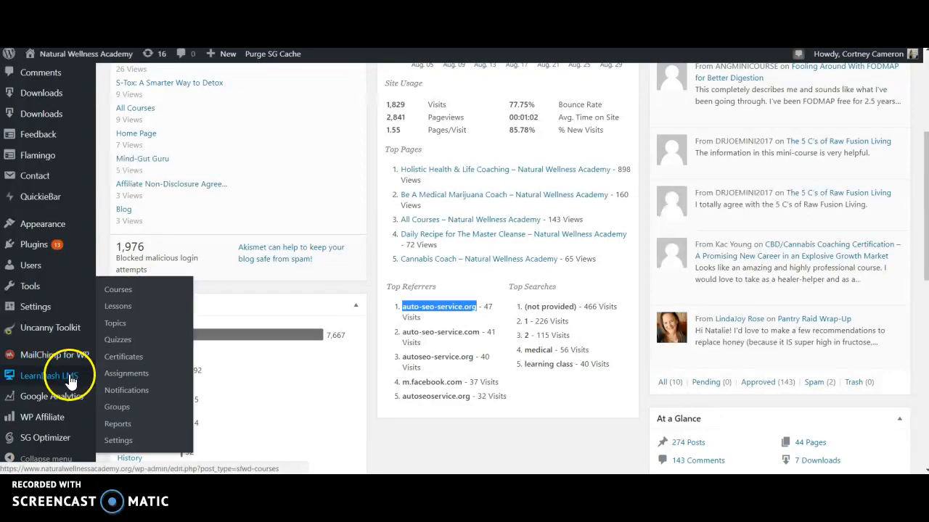
pyautogui.scroll(6, 180, 288)
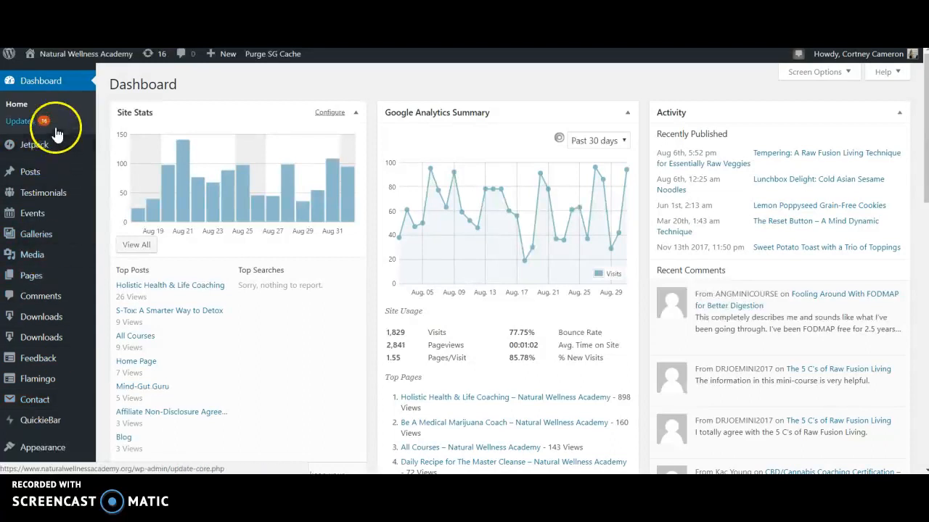
pyautogui.scroll(-5, 62, 239)
pyautogui.scroll(-3, 56, 281)
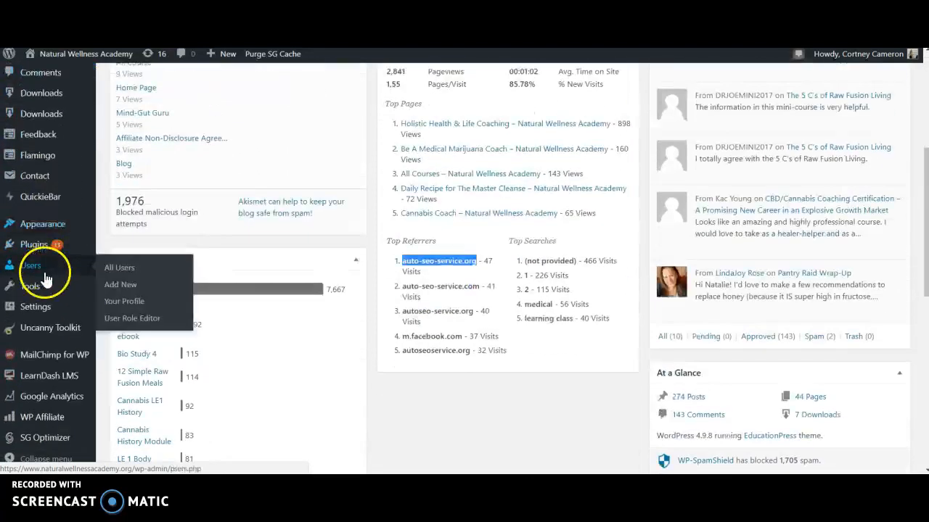
pyautogui.moveTo(18, 379)
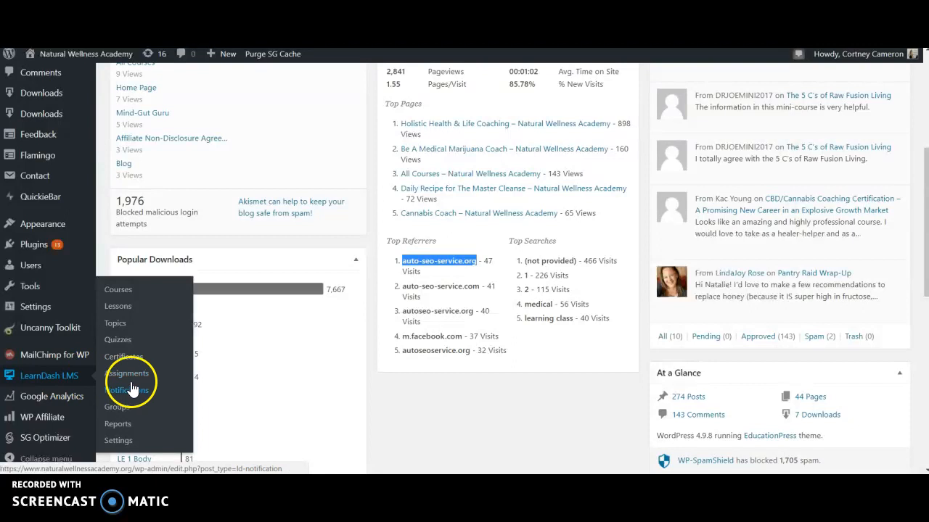
pyautogui.click(128, 310)
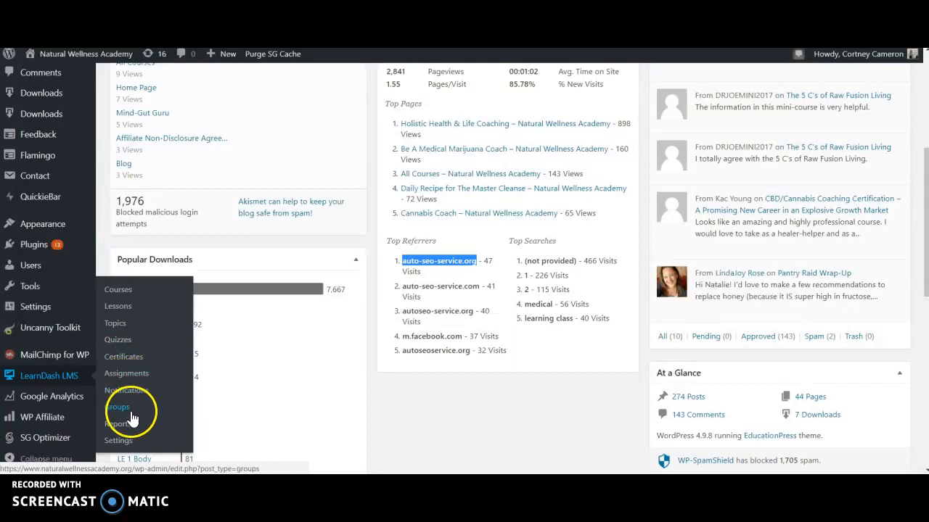
pyautogui.click(119, 297)
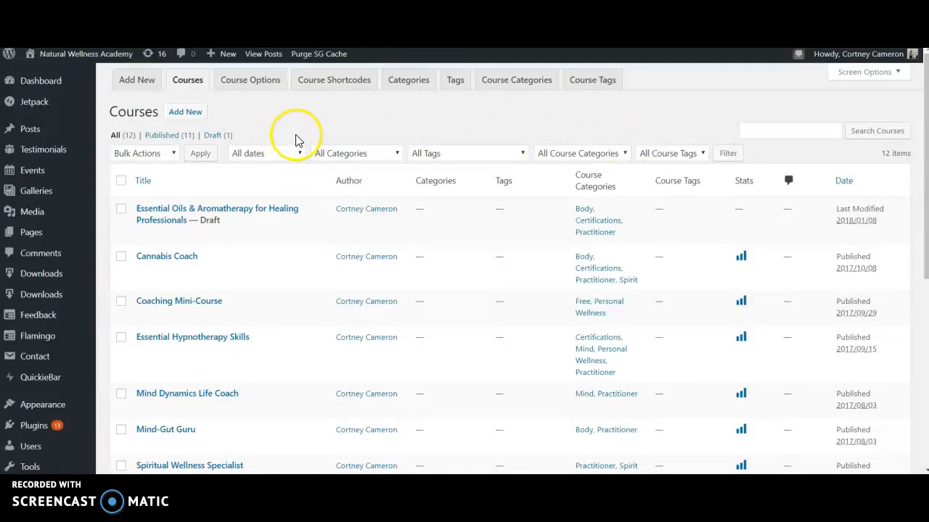
# - Create a new course and title it "LearnDash 101"
pyautogui.click(188, 118)
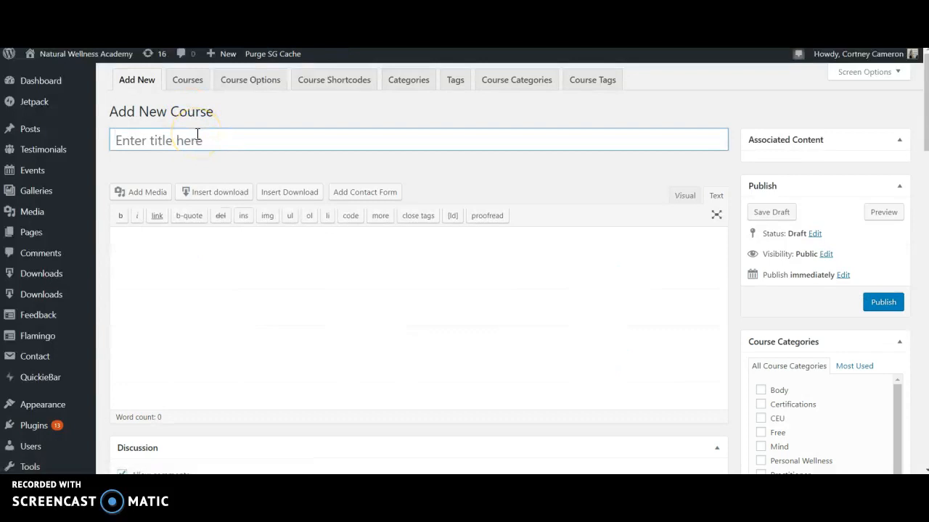
pyautogui.click(197, 134)
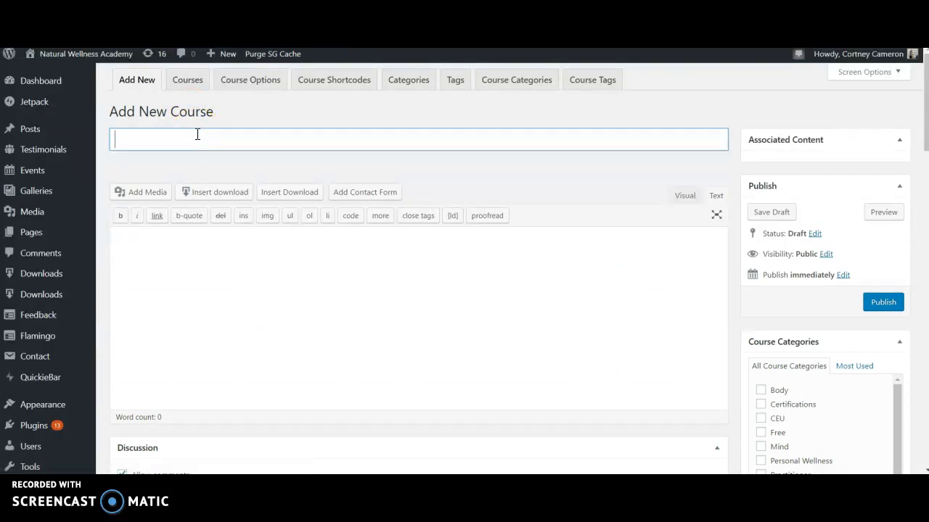
pyautogui.write('LearnDash 101')
pyautogui.click(271, 286)
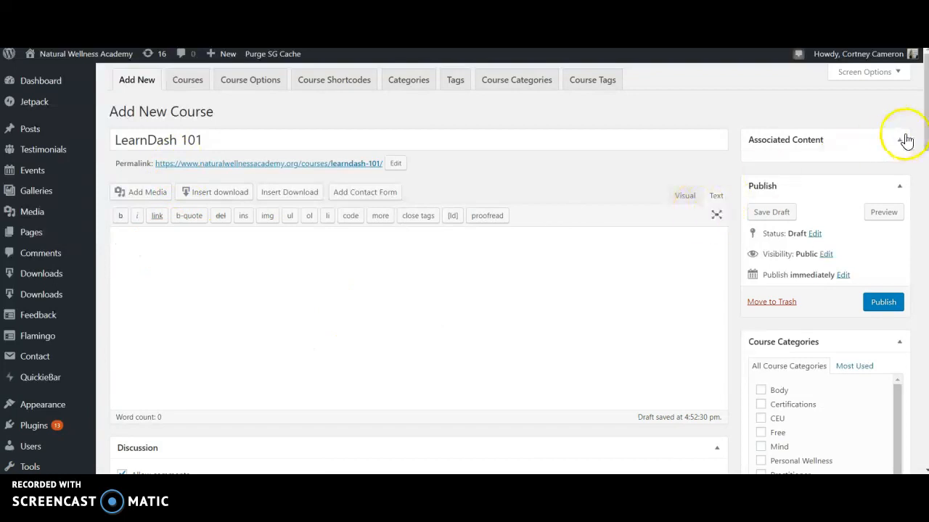
# - Switch the course editor to visual mode and enter the description "This course will overview how to use LearnDash to create courses."
pyautogui.click(686, 198)
pyautogui.click(618, 284)
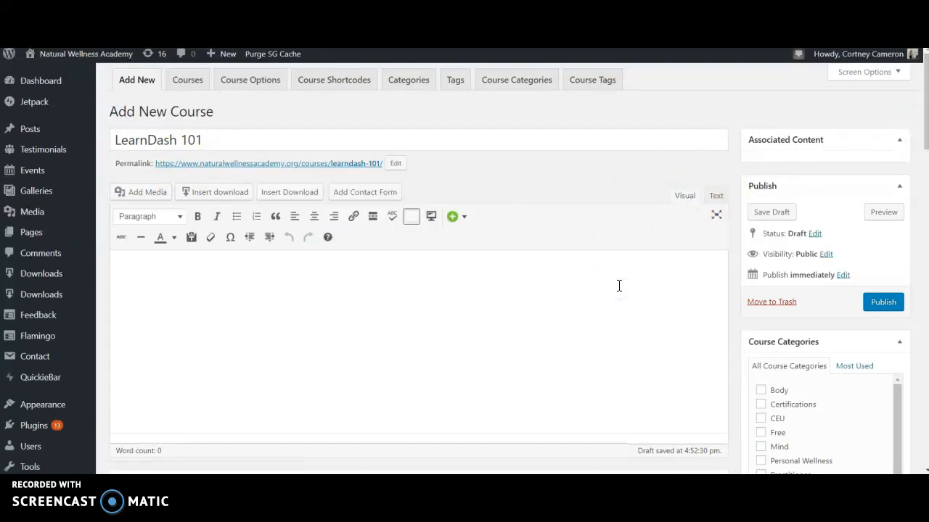
pyautogui.click(455, 305)
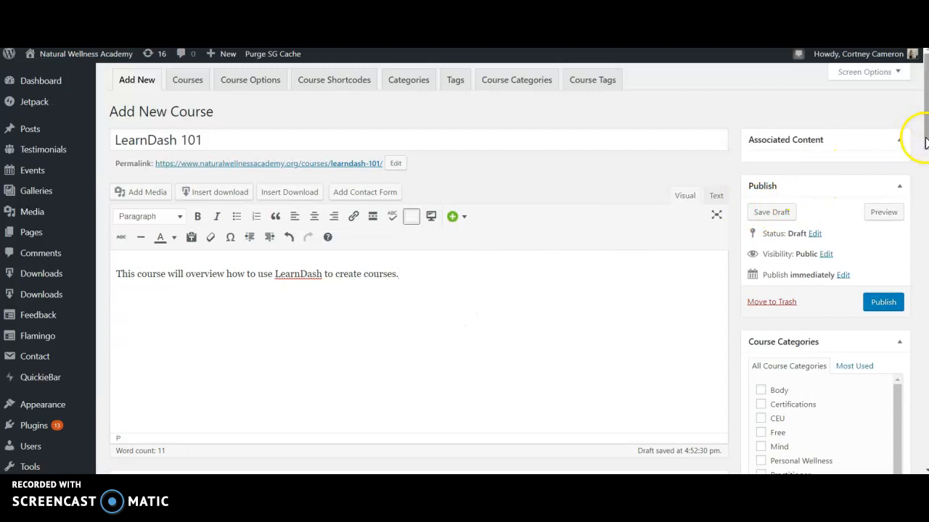
# - Disable lesson progression in the course settings and check the price type and associated certificate choices
pyautogui.moveTo(924, 140); pyautogui.dragTo(912, 267)
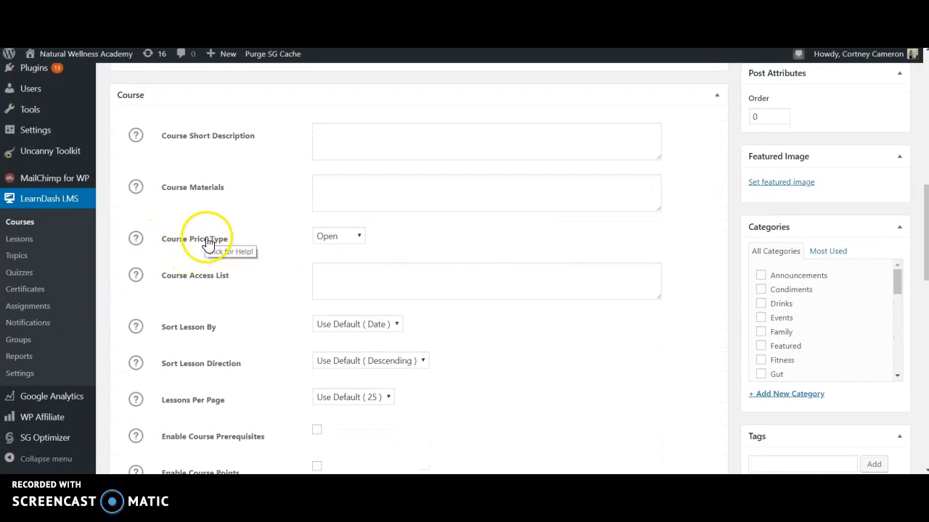
pyautogui.click(327, 236)
pyautogui.click(330, 234)
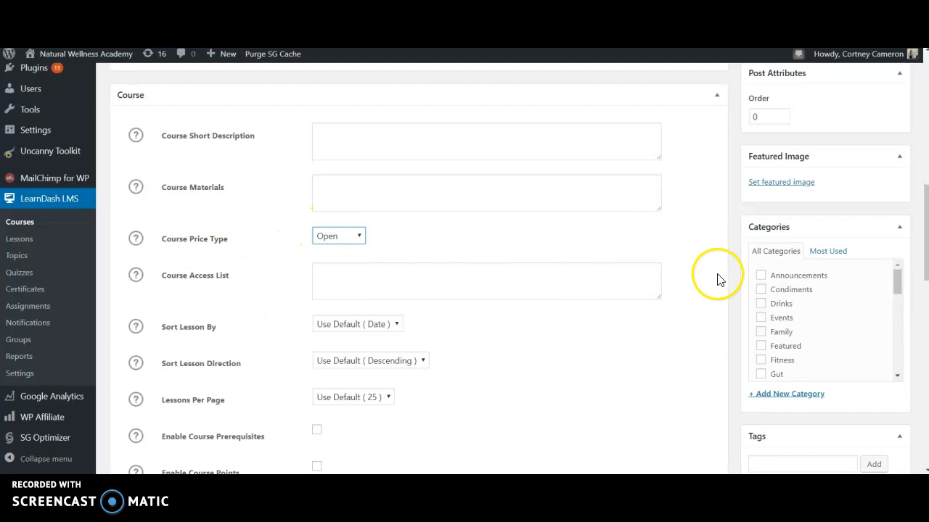
pyautogui.moveTo(924, 254); pyautogui.dragTo(920, 295)
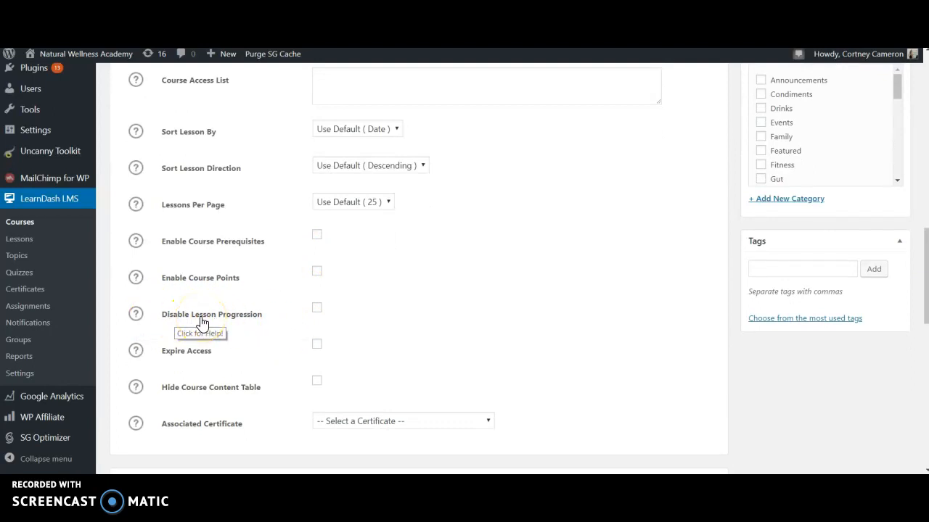
pyautogui.click(317, 309)
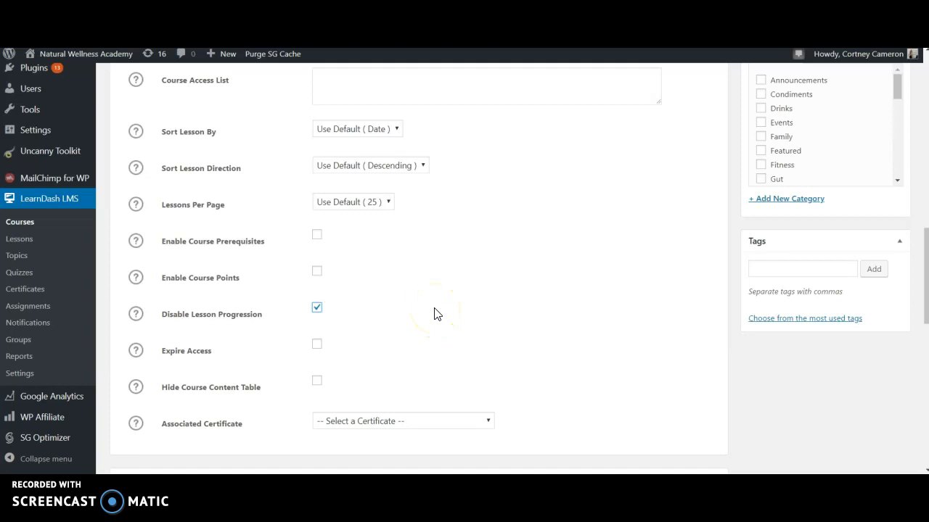
pyautogui.click(388, 420)
pyautogui.click(392, 421)
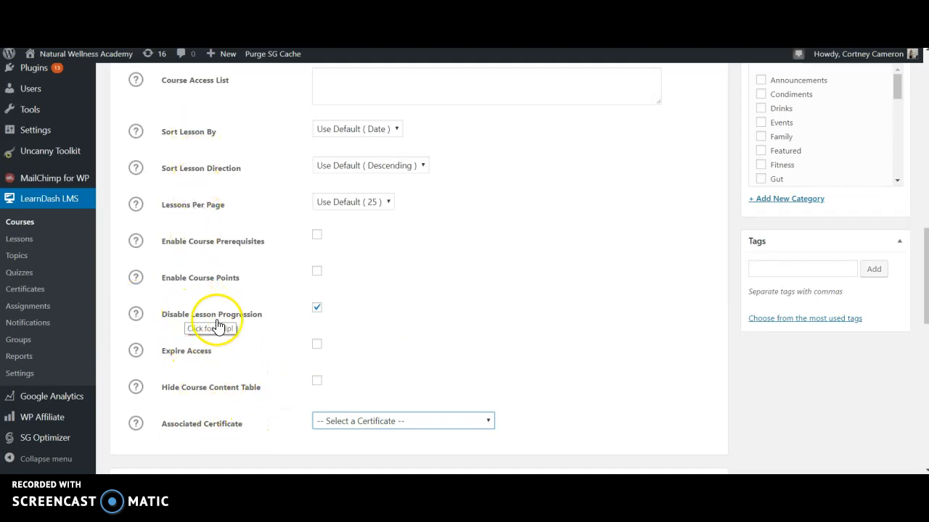
# - Add a new course category named "Business/Marketing" and assign it to the course
pyautogui.moveTo(923, 304); pyautogui.dragTo(916, 158)
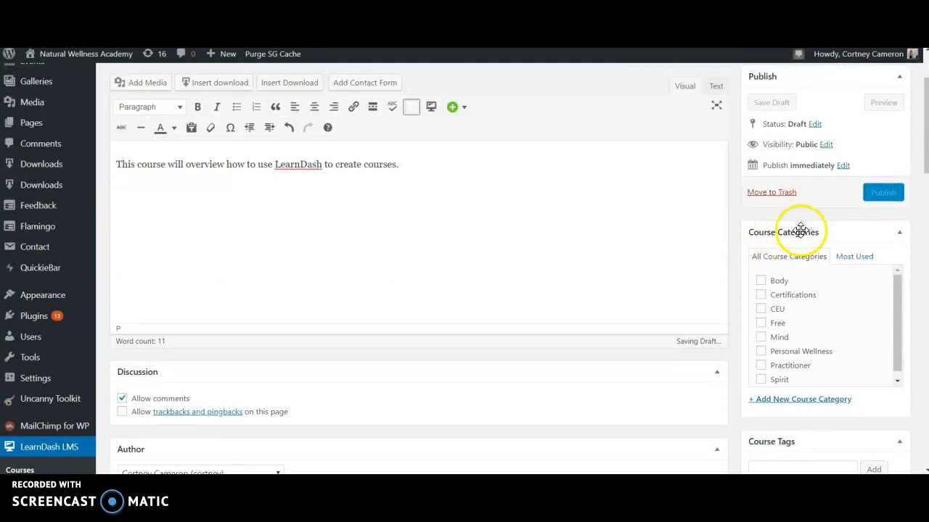
pyautogui.moveTo(893, 296)
pyautogui.mouseDown()
pyautogui.moveTo(894, 315)
pyautogui.moveTo(893, 286)
pyautogui.mouseUp()
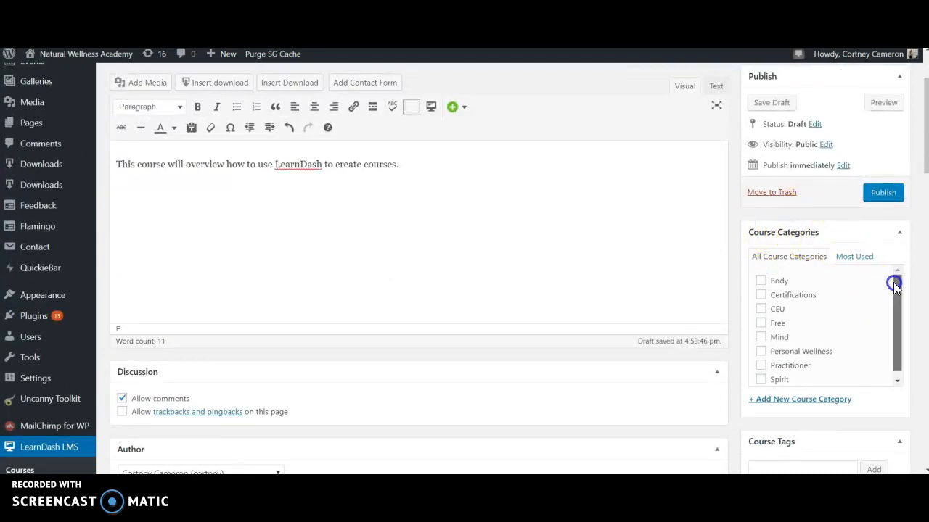
pyautogui.moveTo(922, 162); pyautogui.dragTo(923, 174)
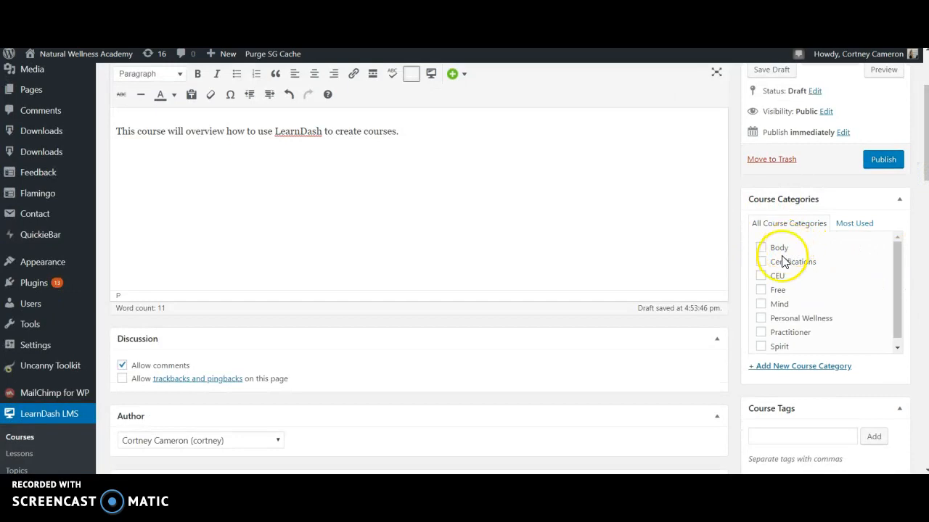
pyautogui.moveTo(895, 311); pyautogui.dragTo(896, 322)
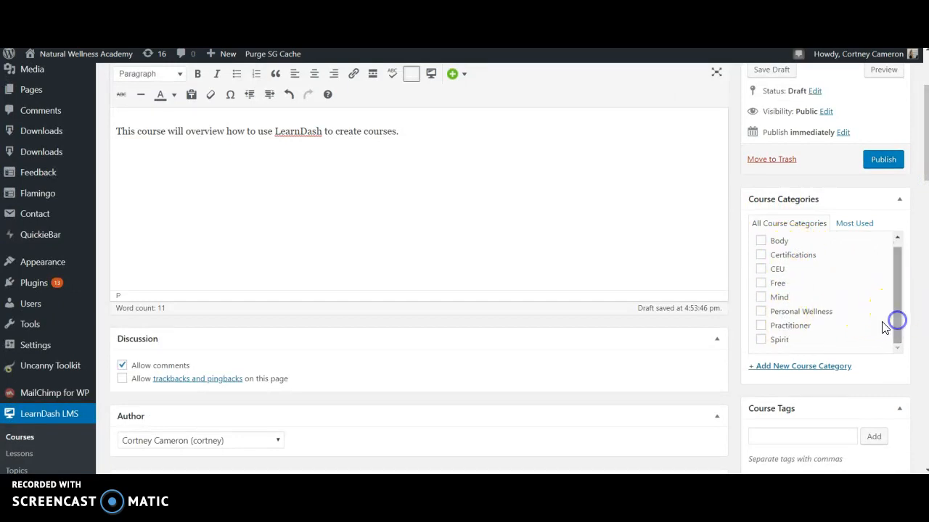
pyautogui.scroll(1, 792, 323)
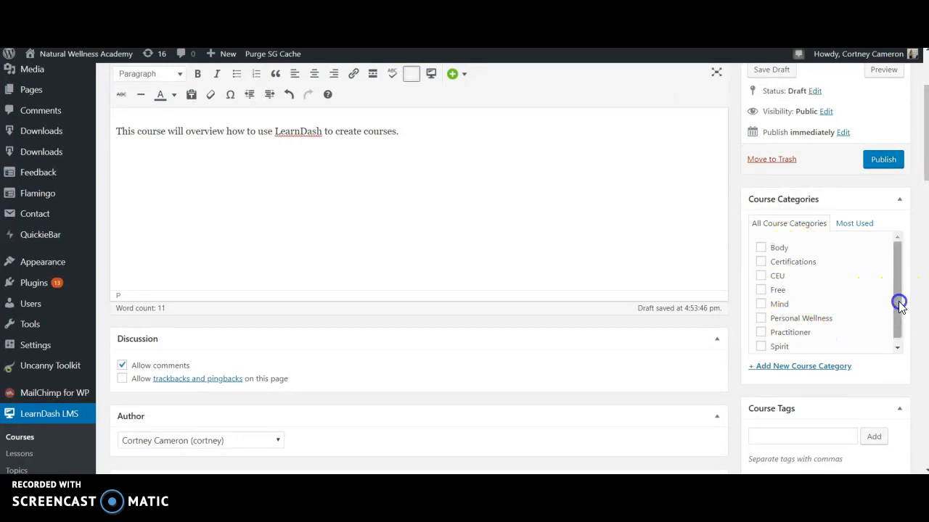
pyautogui.click(813, 368)
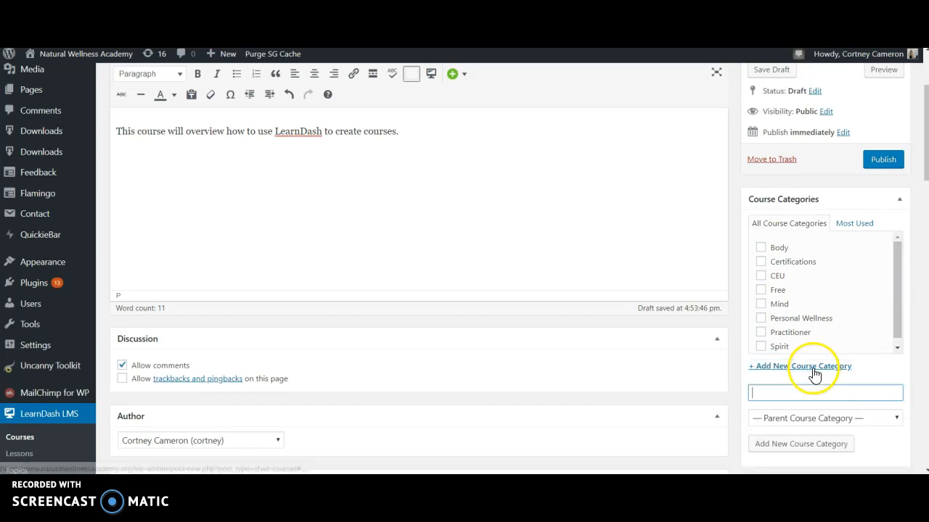
pyautogui.scroll(-1, 808, 383)
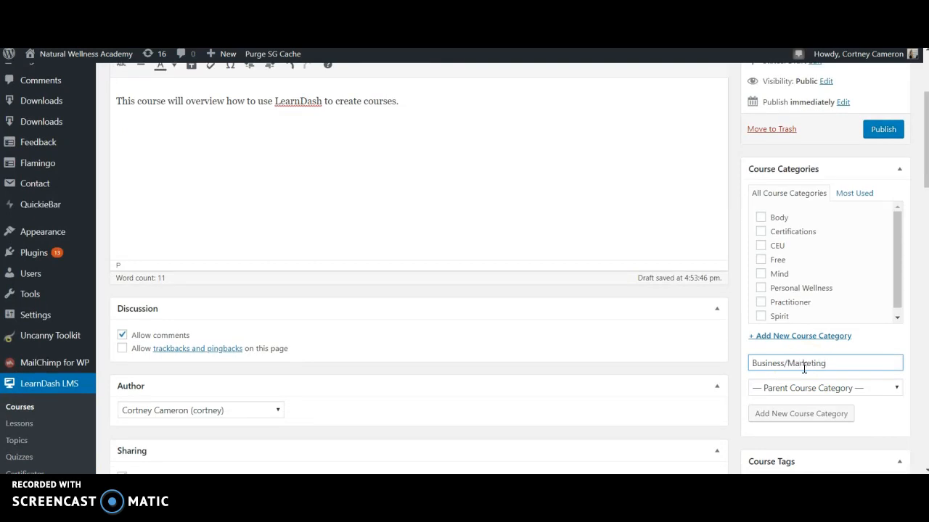
pyautogui.click(804, 414)
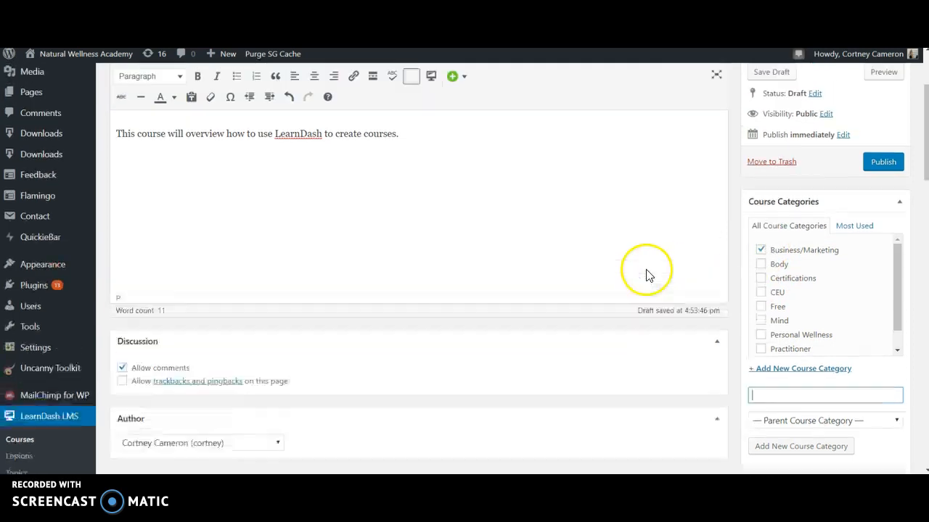
# - Publish the LearnDash 101 course
pyautogui.scroll(3, 645, 270)
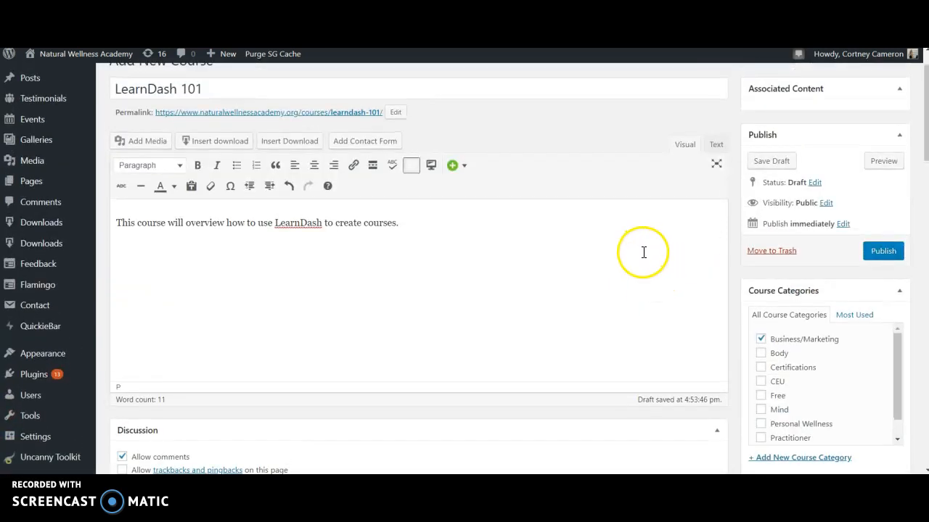
pyautogui.moveTo(918, 155); pyautogui.dragTo(880, 151)
pyautogui.click(882, 238)
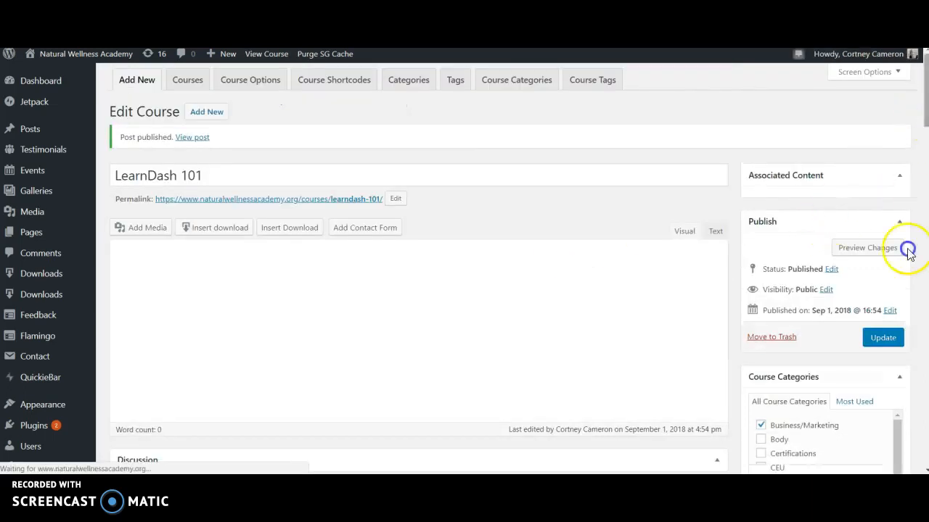
# - Try the Buy Now price type in the published course's settings and go to its course price entry
pyautogui.scroll(-18, 913, 291)
pyautogui.scroll(5, 908, 296)
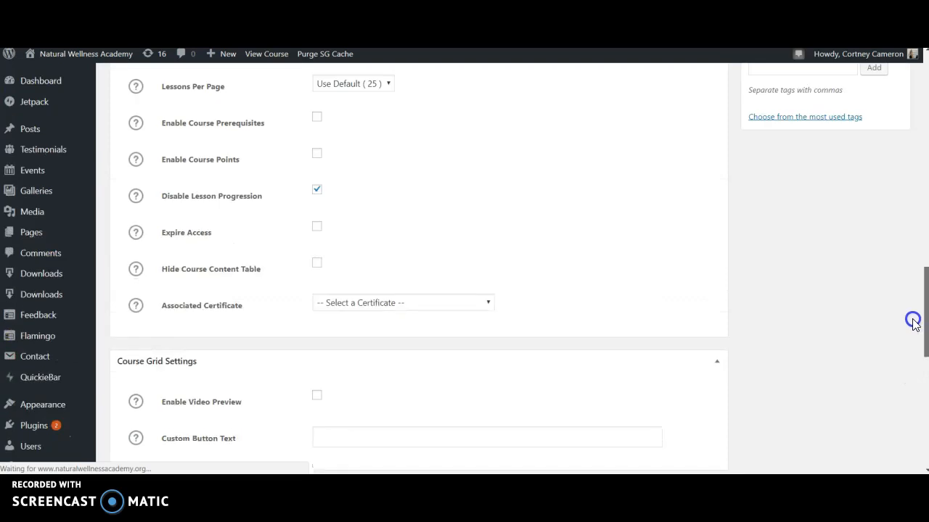
pyautogui.scroll(2, 912, 287)
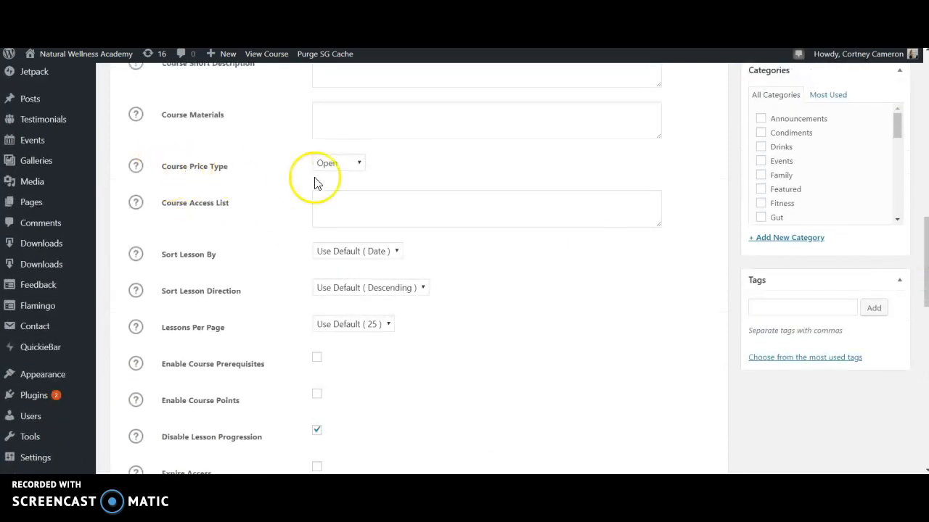
pyautogui.click(352, 166)
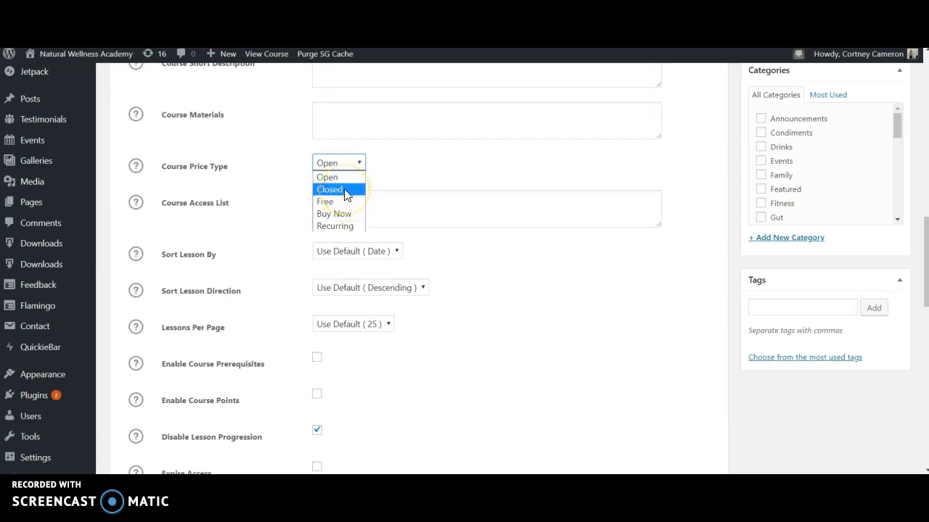
pyautogui.click(338, 213)
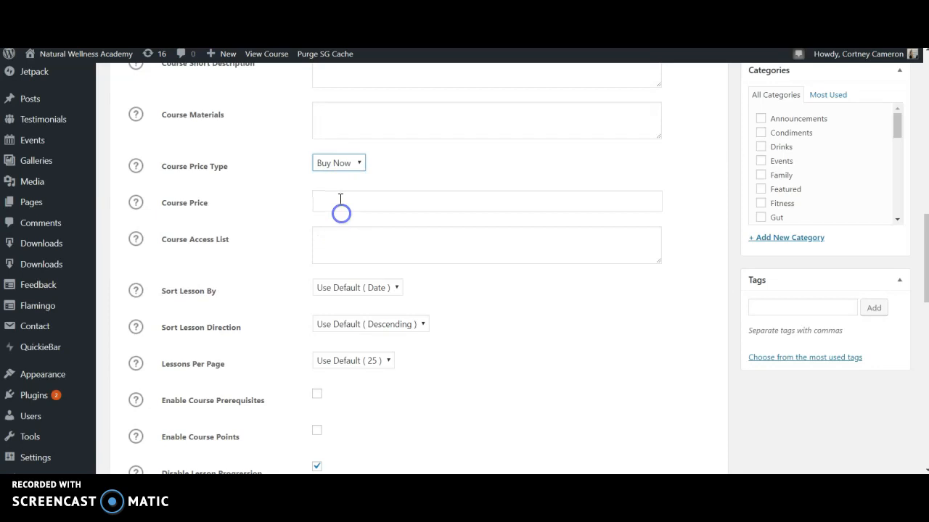
pyautogui.click(382, 209)
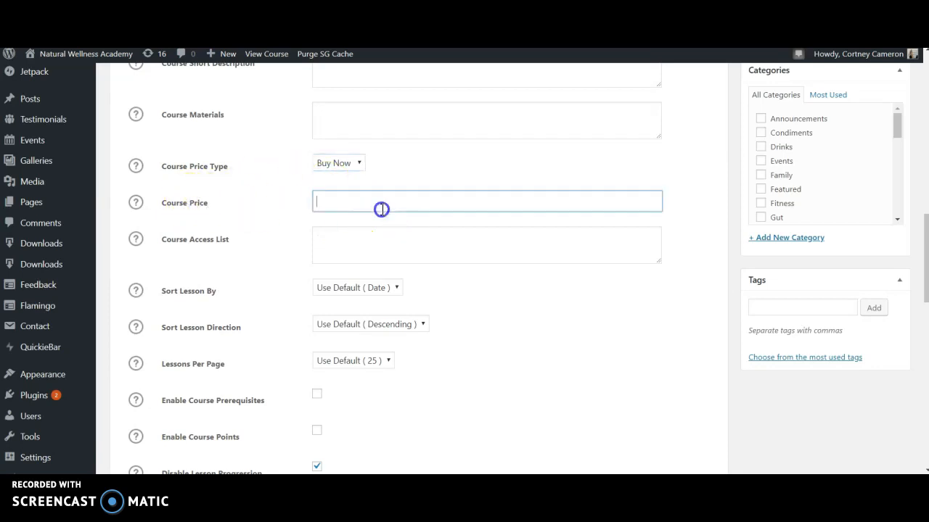
# - Set the course price type to Closed and update the LearnDash 101 course
pyautogui.click(348, 161)
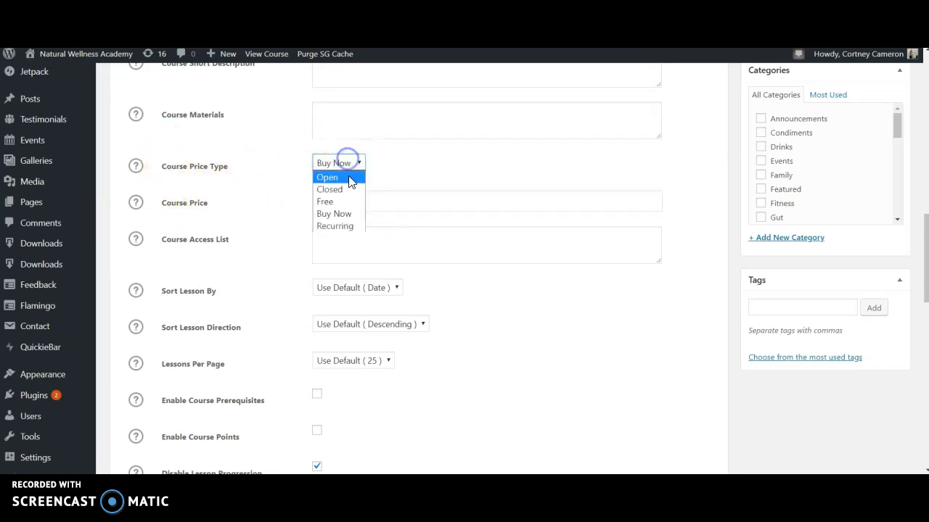
pyautogui.click(342, 191)
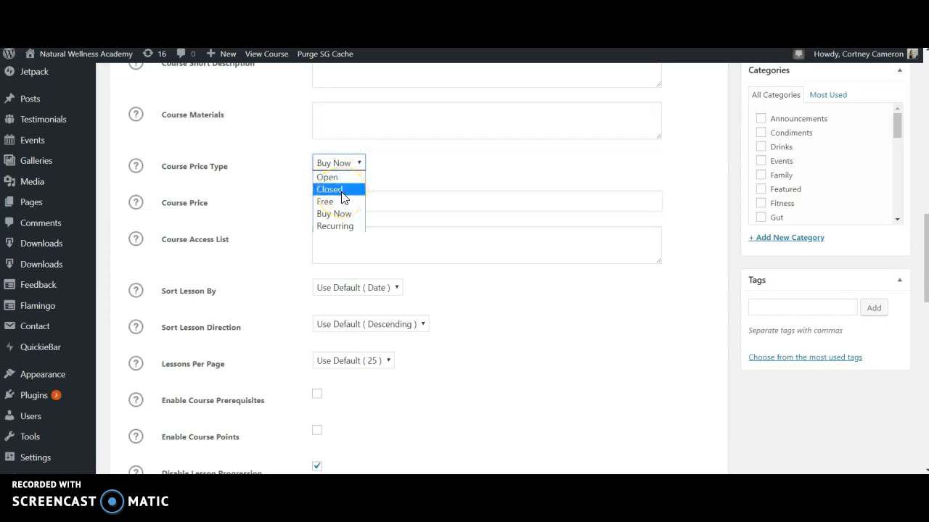
pyautogui.click(342, 193)
pyautogui.moveTo(926, 240); pyautogui.dragTo(911, 122)
pyautogui.click(880, 130)
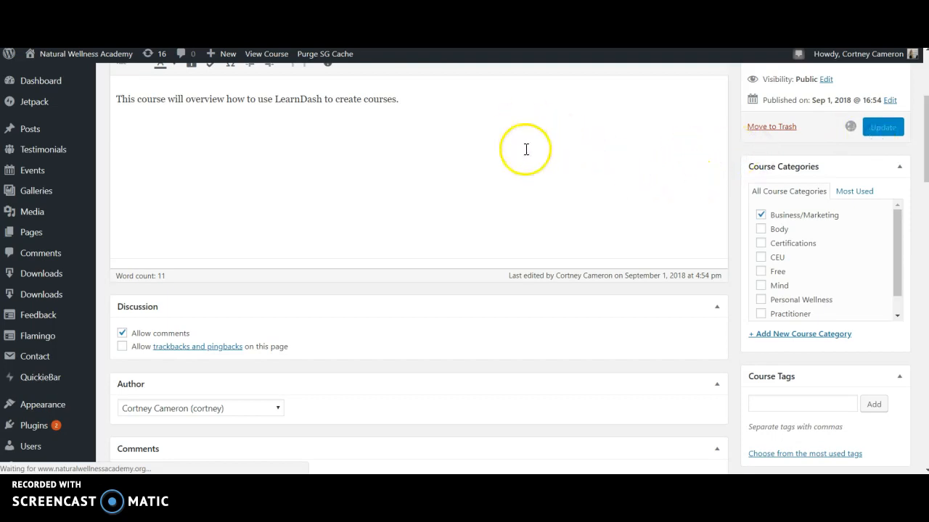
# - Check the LearnDash Course Builder section of the course and open the list of all lessons
pyautogui.moveTo(924, 110); pyautogui.dragTo(915, 404)
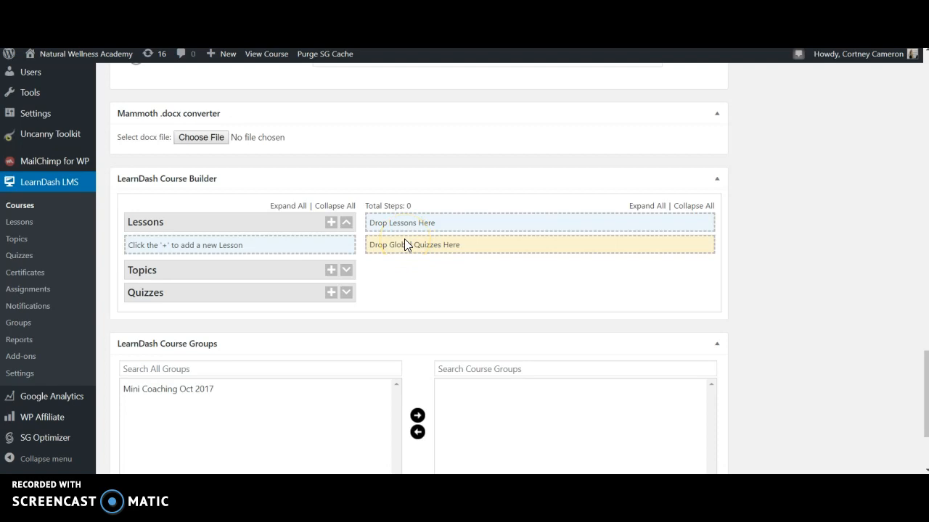
pyautogui.click(415, 262)
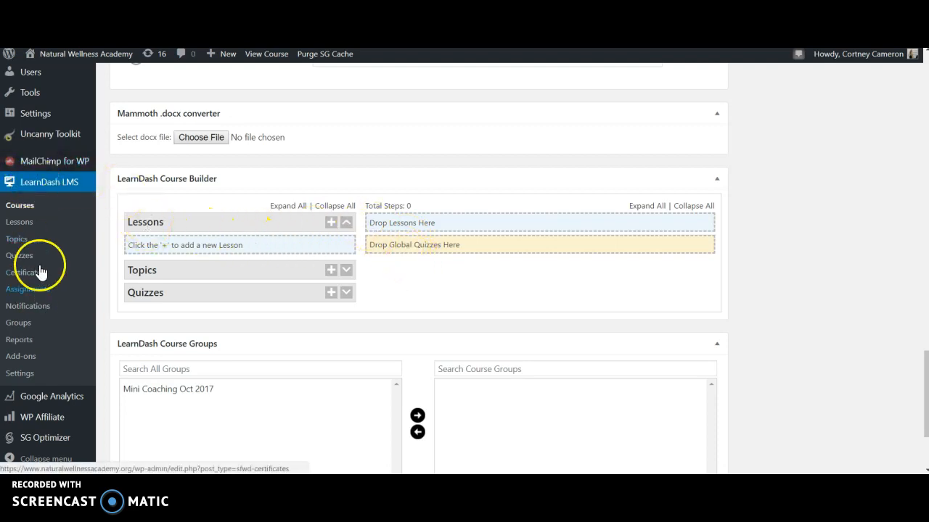
pyautogui.click(24, 227)
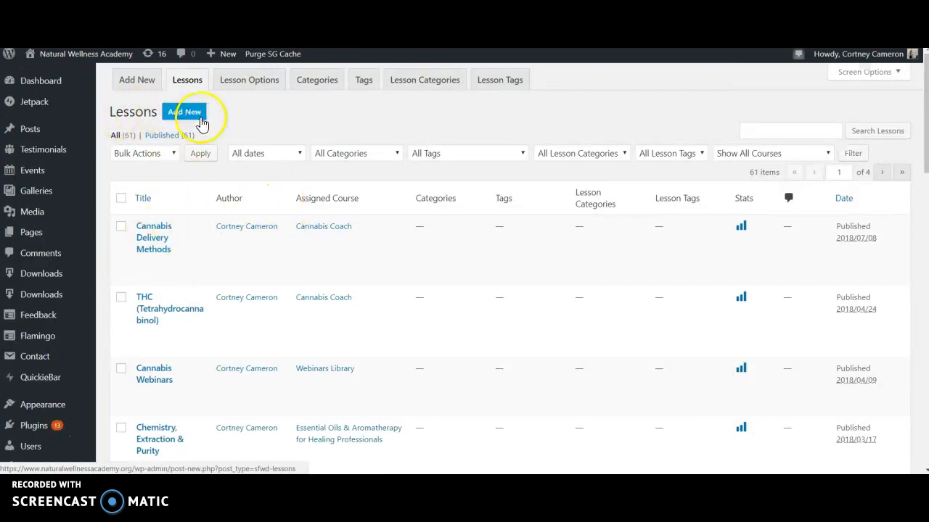
pyautogui.moveTo(925, 127); pyautogui.dragTo(802, 75)
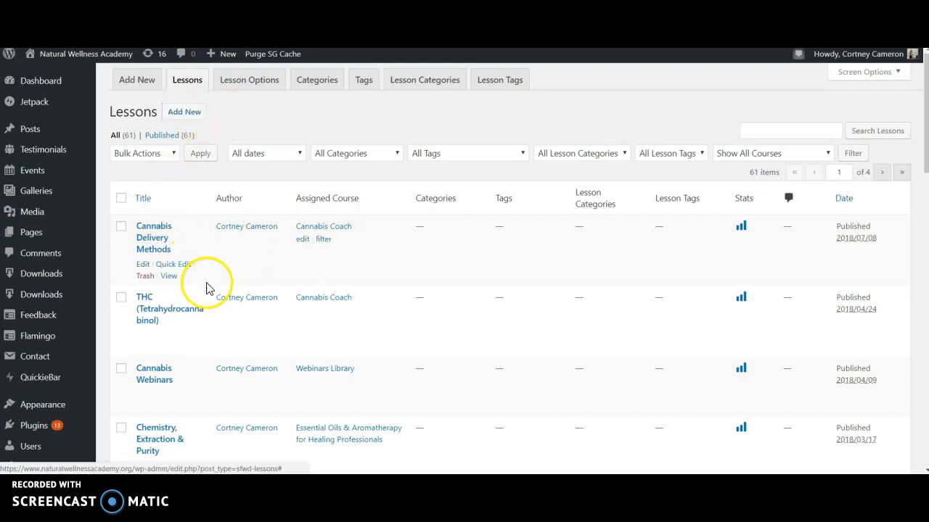
# - Add a new lesson titled "Creating a LearnDash Course" and go to its empty content area
pyautogui.click(179, 113)
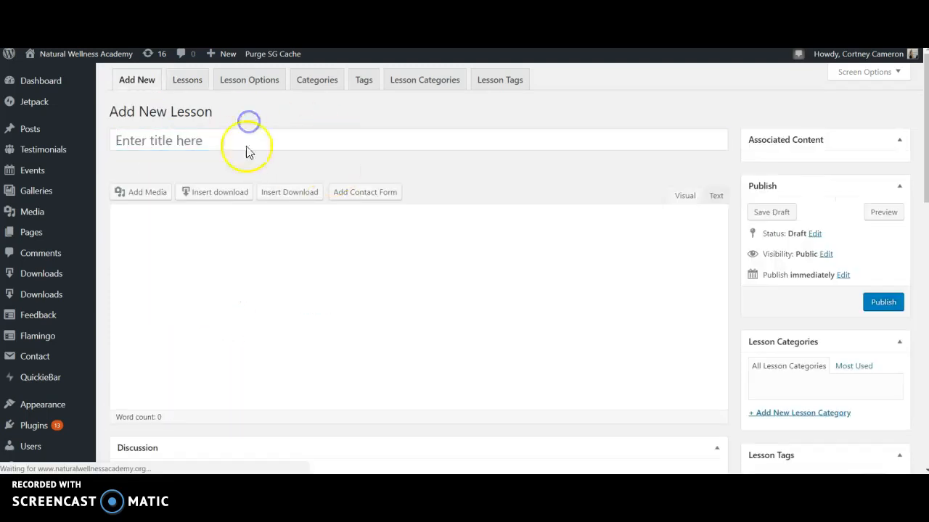
pyautogui.click(251, 135)
pyautogui.write('Creating a LearnD')
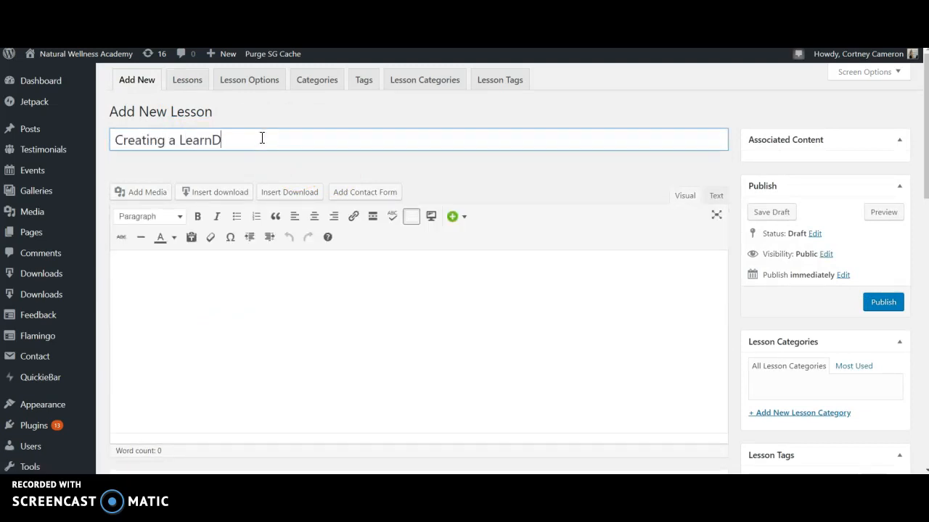
pyautogui.write('ash Course')
pyautogui.click(359, 276)
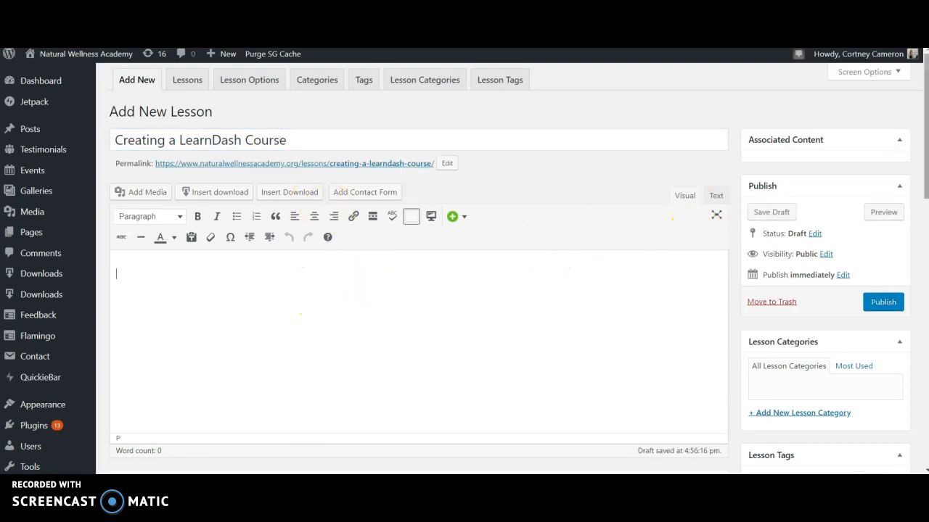
# - Set the new lesson's associated course to LearnDash 101
pyautogui.moveTo(926, 169)
pyautogui.mouseDown()
pyautogui.moveTo(920, 191)
pyautogui.moveTo(916, 160)
pyautogui.mouseUp()
pyautogui.moveTo(925, 167)
pyautogui.mouseDown()
pyautogui.moveTo(912, 322)
pyautogui.moveTo(906, 174)
pyautogui.moveTo(925, 219)
pyautogui.moveTo(921, 264)
pyautogui.moveTo(920, 157)
pyautogui.moveTo(920, 170)
pyautogui.mouseUp()
pyautogui.click(185, 285)
pyautogui.click(445, 348)
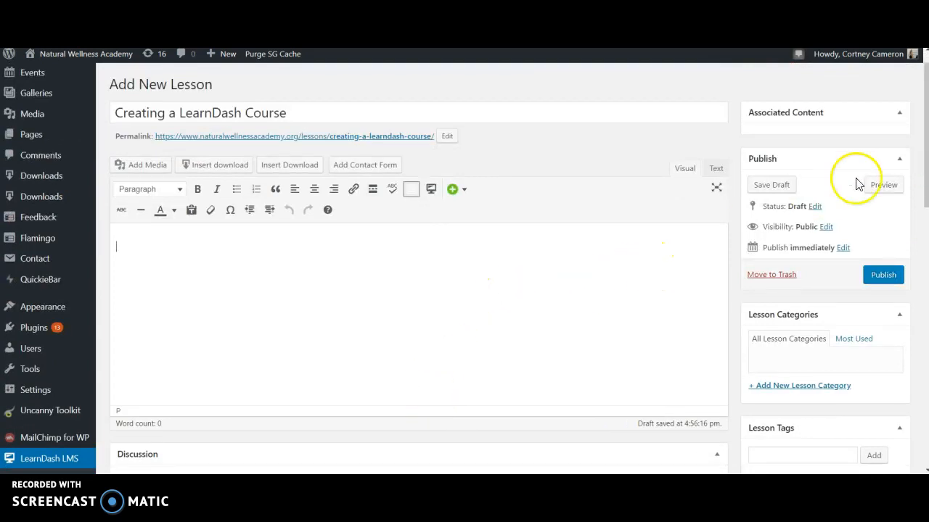
pyautogui.moveTo(923, 153); pyautogui.dragTo(901, 346)
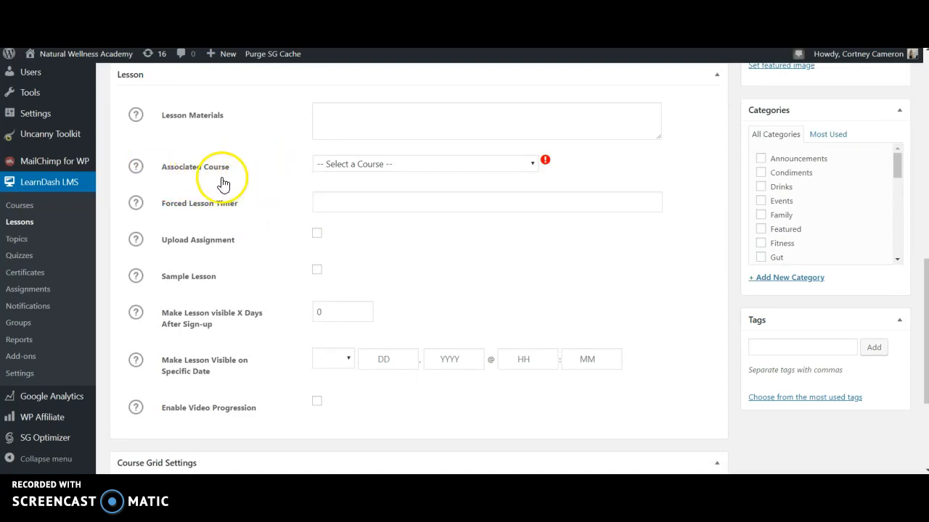
pyautogui.click(355, 167)
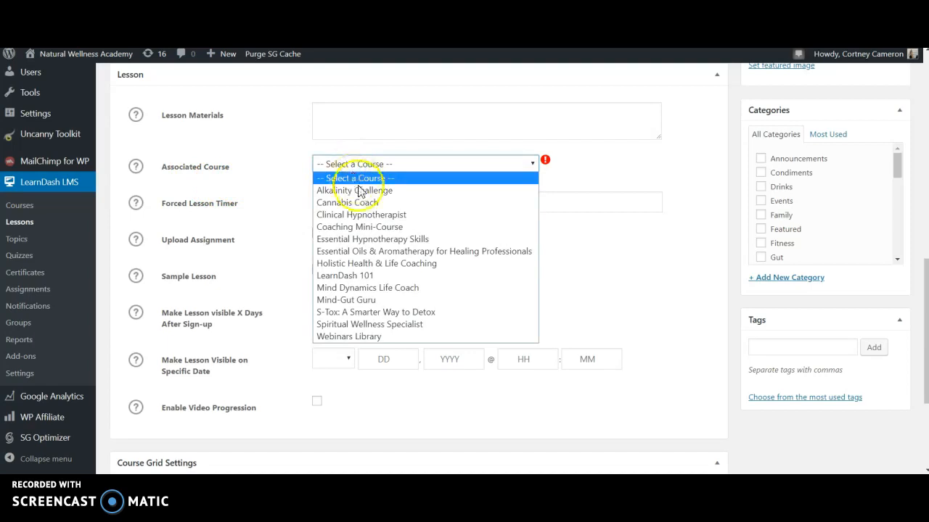
pyautogui.click(375, 276)
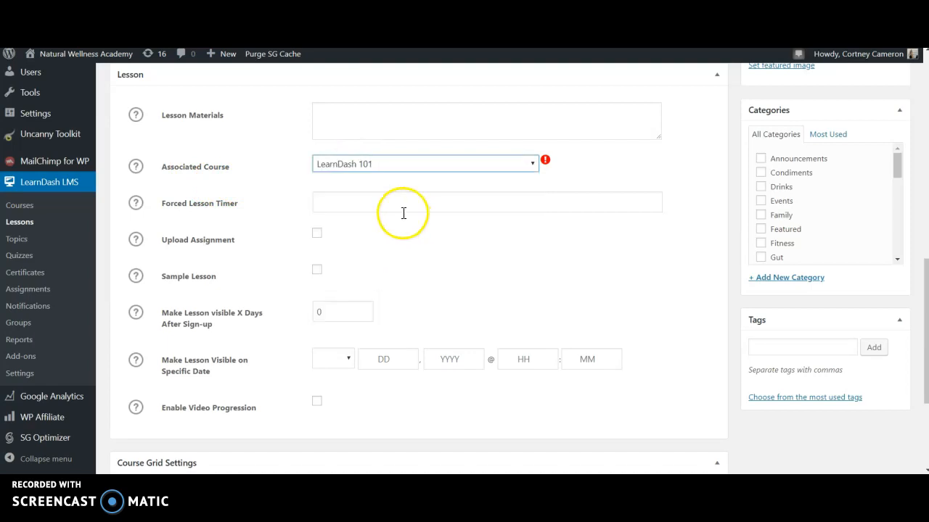
pyautogui.scroll(-2, 353, 266)
pyautogui.click(317, 311)
pyautogui.click(315, 278)
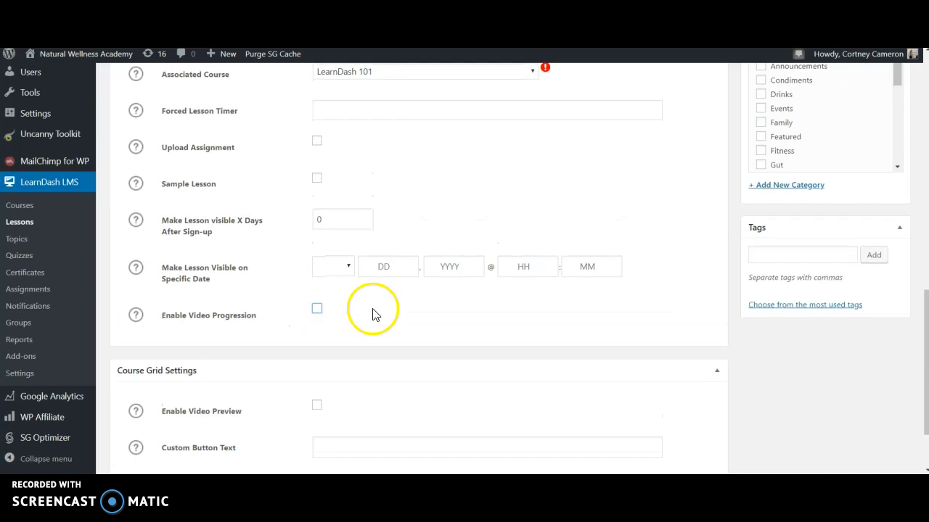
pyautogui.scroll(-2, 372, 313)
pyautogui.click(317, 236)
pyautogui.scroll(-1, 317, 236)
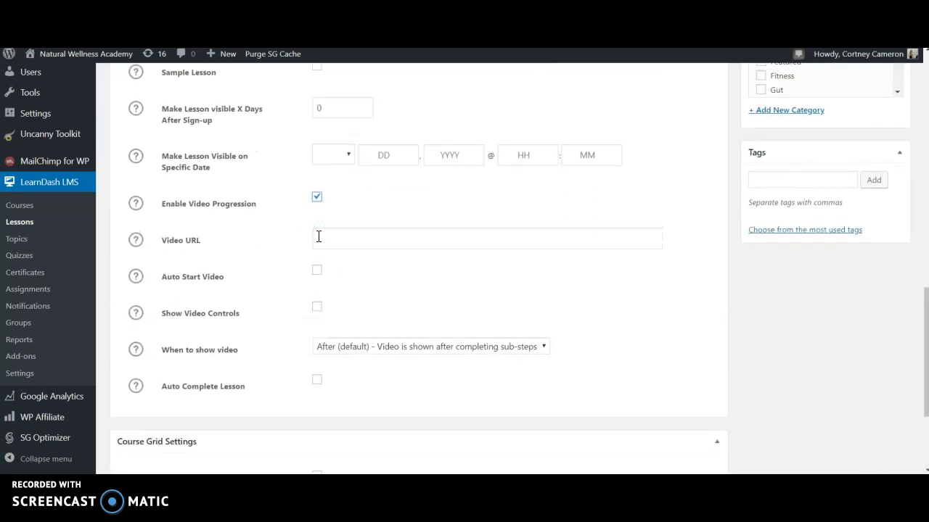
pyautogui.click(318, 238)
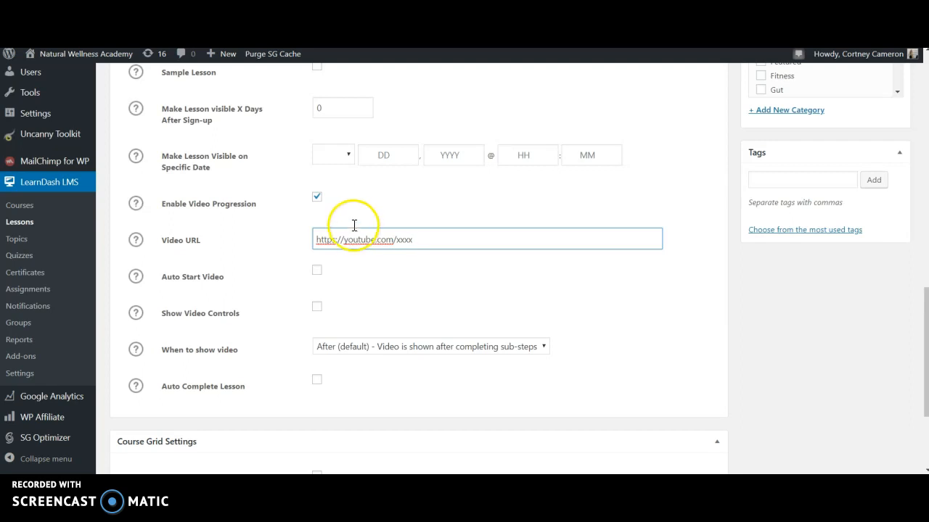
pyautogui.click(317, 306)
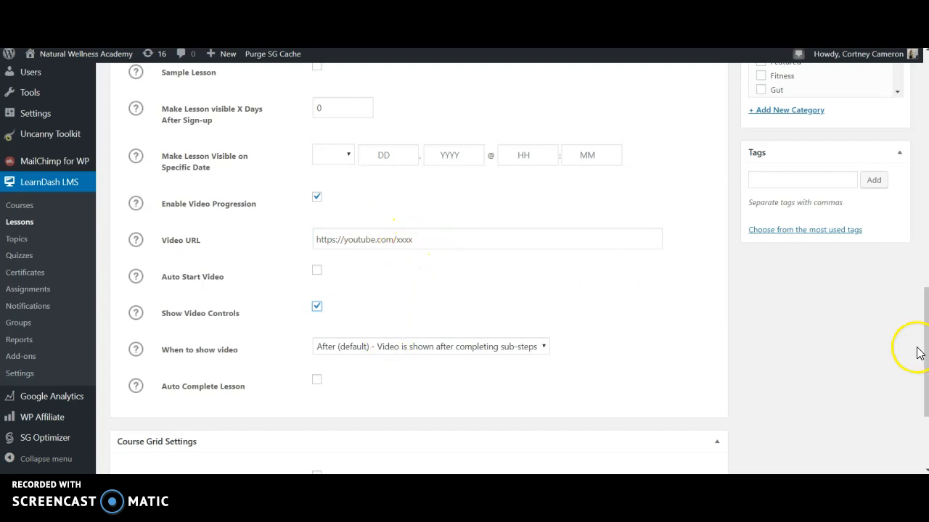
pyautogui.click(316, 197)
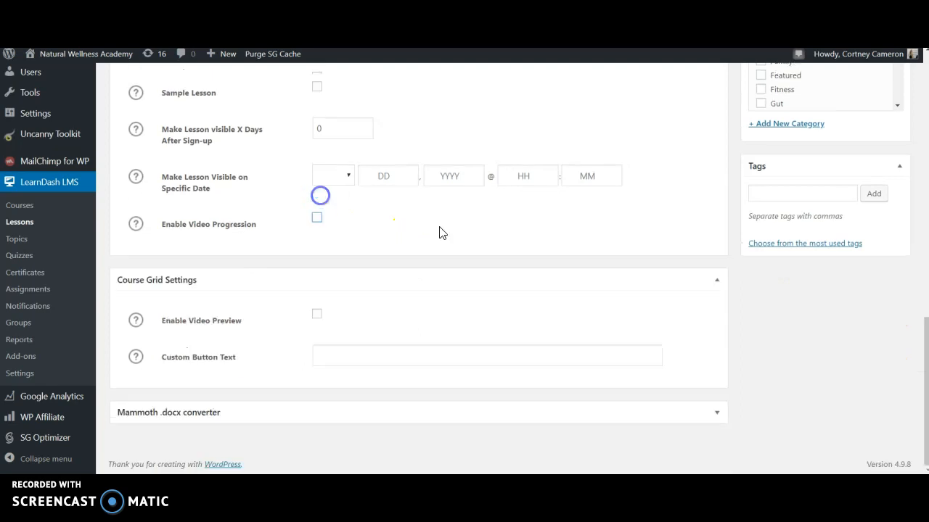
# - Publish the "Creating a LearnDash Course" lesson
pyautogui.moveTo(925, 349); pyautogui.dragTo(907, 119)
pyautogui.click(883, 208)
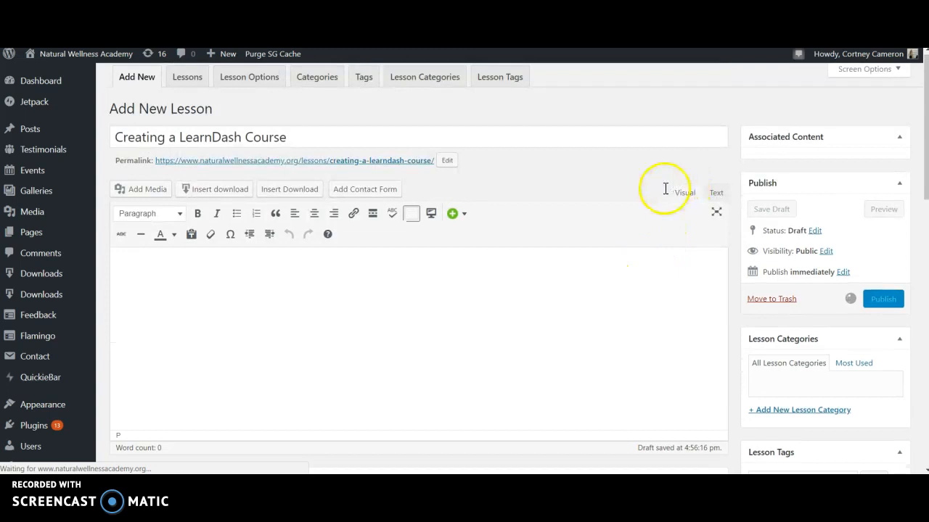
pyautogui.moveTo(925, 140); pyautogui.dragTo(925, 156)
# - Open the published lesson's permalink in a new tab and view the live lesson page
pyautogui.rightClick(346, 151)
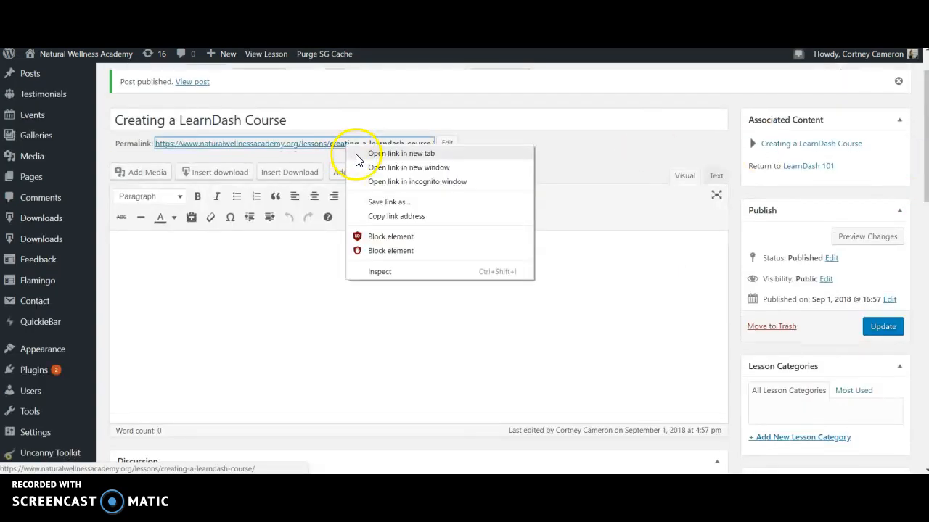
pyautogui.rightClick(791, 168)
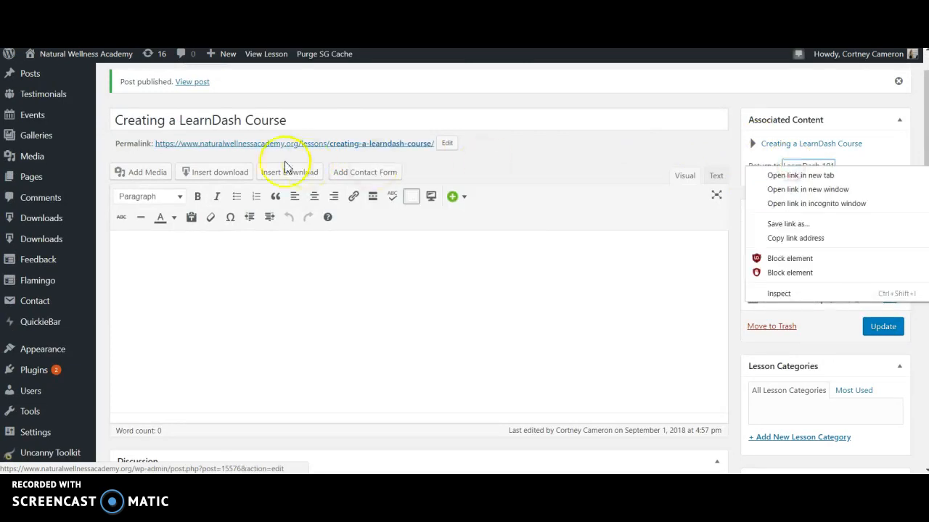
pyautogui.rightClick(307, 148)
pyautogui.click(334, 158)
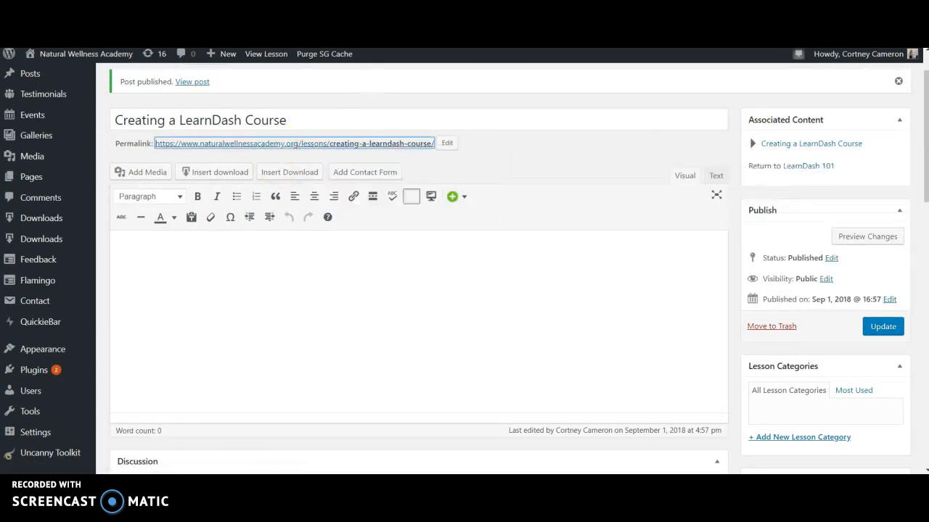
pyautogui.click(436, 49)
pyautogui.moveTo(925, 235)
pyautogui.mouseDown()
pyautogui.moveTo(920, 270)
pyautogui.moveTo(919, 245)
pyautogui.mouseUp()
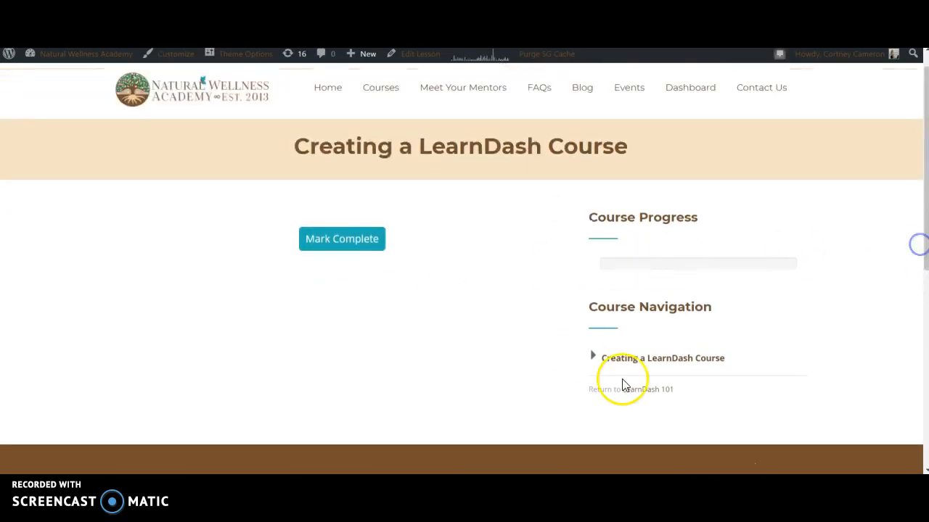
# - Go to the live LearnDash 101 course page and review its description and lesson list
pyautogui.click(656, 390)
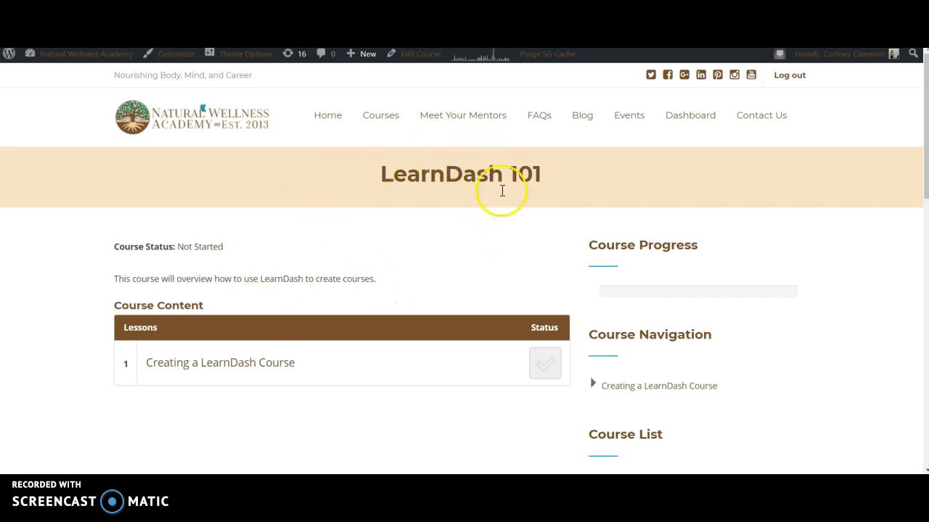
pyautogui.moveTo(925, 125); pyautogui.dragTo(925, 133)
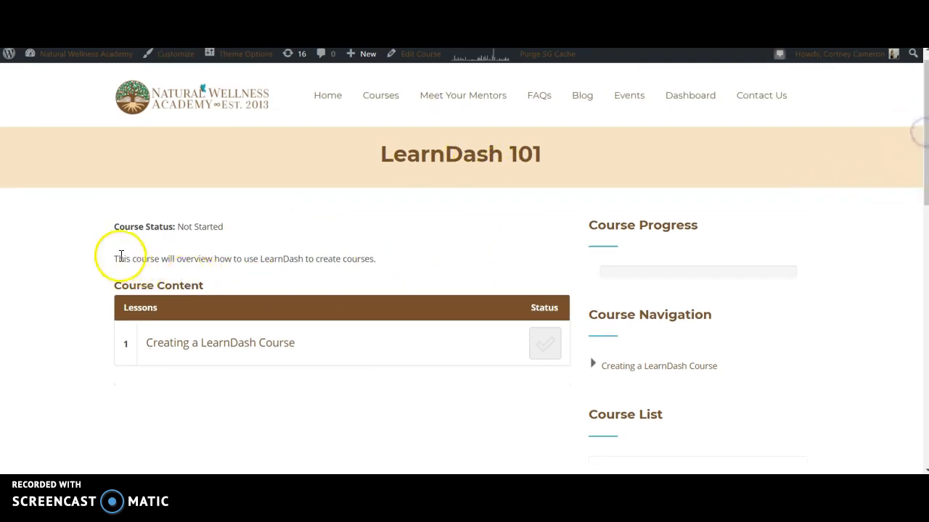
pyautogui.moveTo(114, 259); pyautogui.dragTo(298, 263)
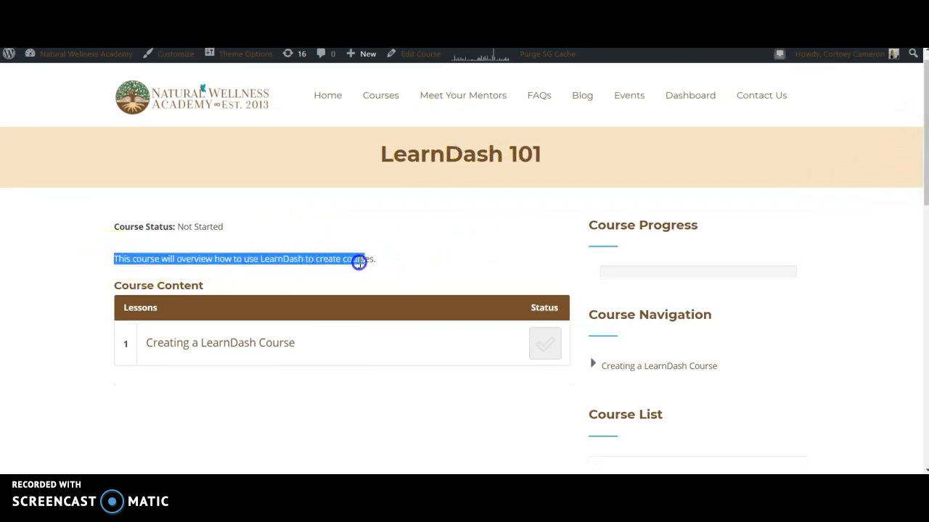
pyautogui.moveTo(384, 266); pyautogui.dragTo(379, 262)
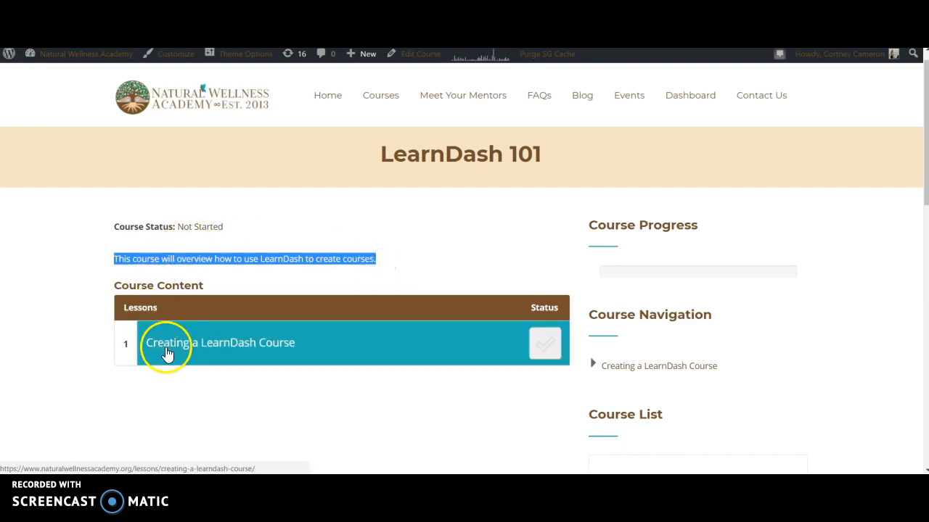
pyautogui.click(314, 386)
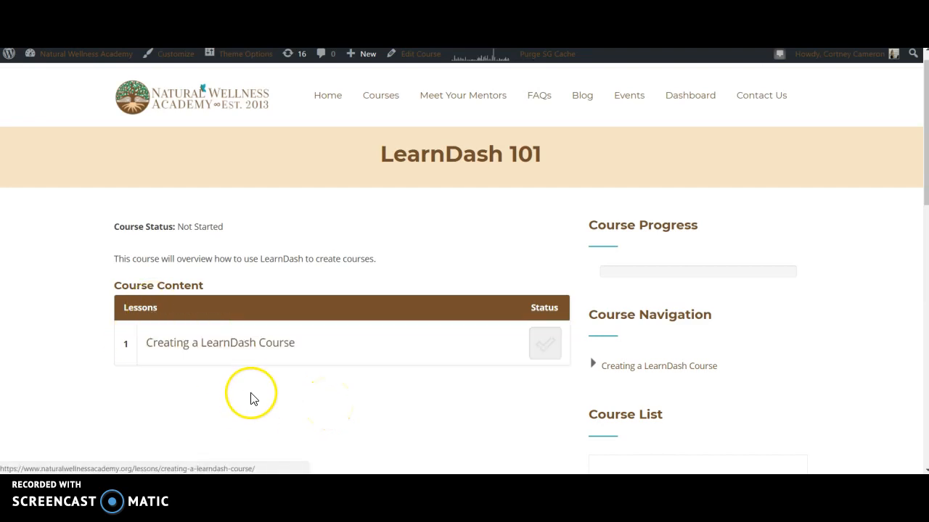
pyautogui.scroll(-1, 272, 391)
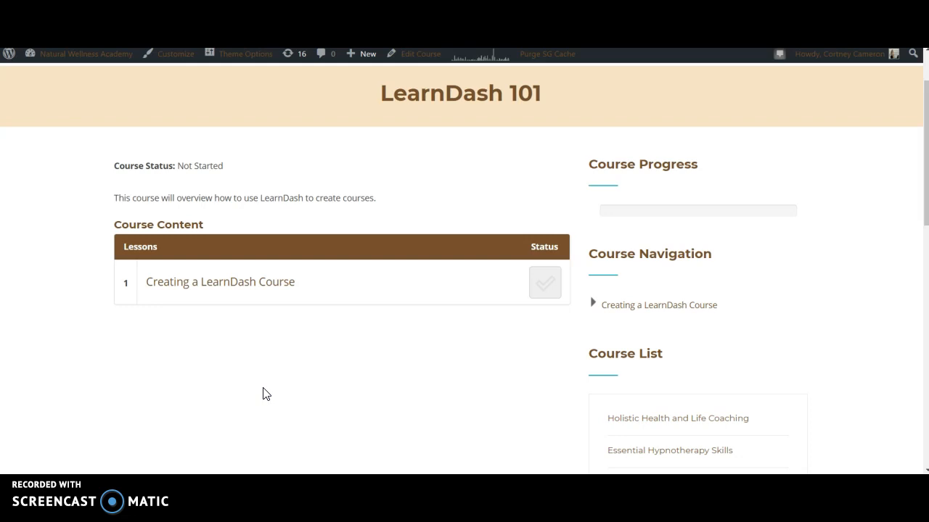
# - Return to the lesson's edit page, check its title and go to its order value in the post attributes
pyautogui.moveTo(922, 187); pyautogui.dragTo(926, 153)
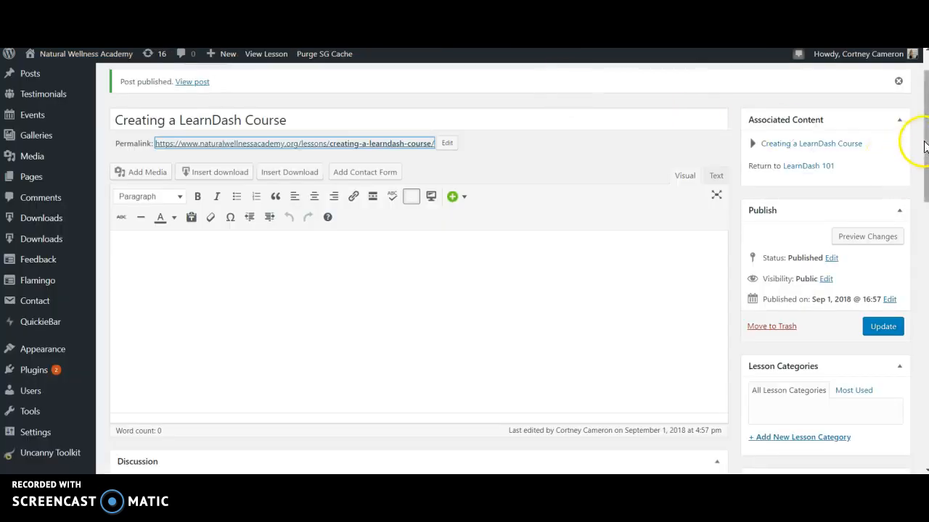
pyautogui.moveTo(921, 141)
pyautogui.mouseDown()
pyautogui.moveTo(920, 189)
pyautogui.moveTo(918, 138)
pyautogui.mouseUp()
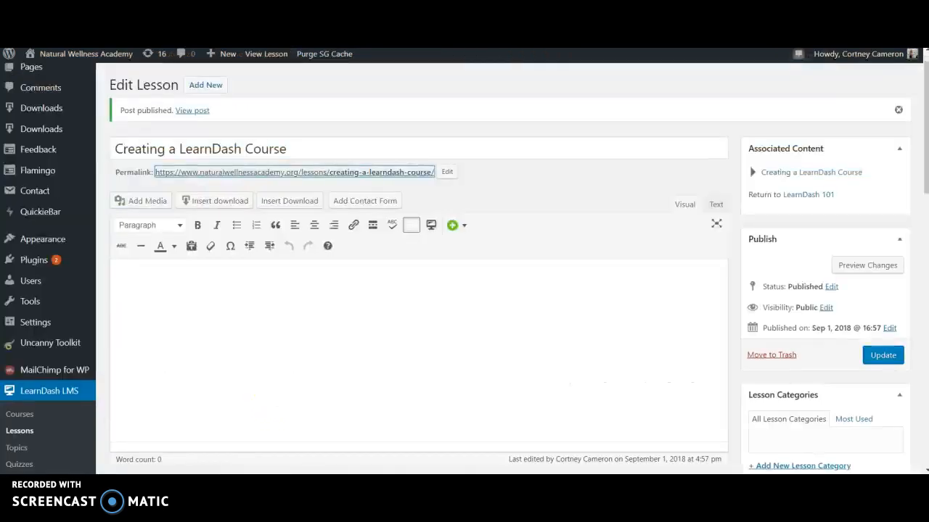
pyautogui.moveTo(924, 182); pyautogui.dragTo(925, 229)
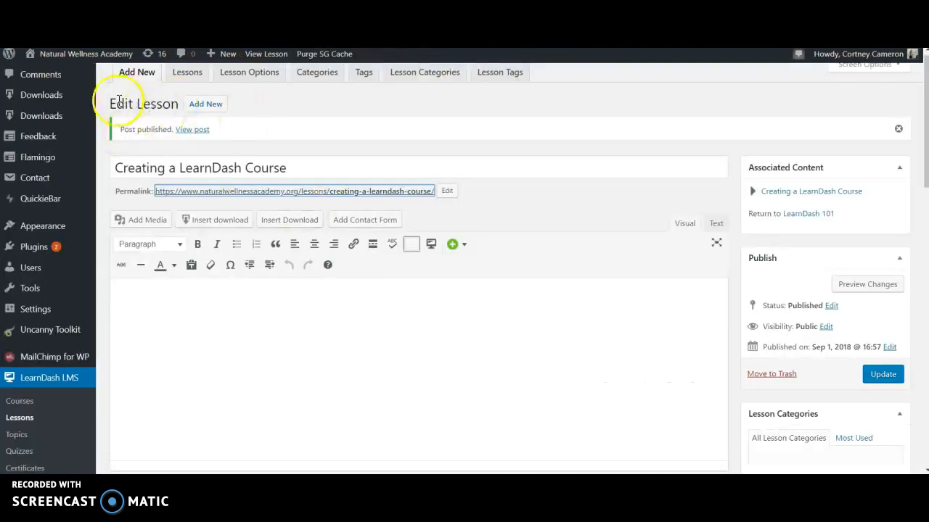
pyautogui.moveTo(110, 104); pyautogui.dragTo(167, 111)
pyautogui.moveTo(112, 168); pyautogui.dragTo(297, 166)
pyautogui.moveTo(924, 183); pyautogui.dragTo(908, 302)
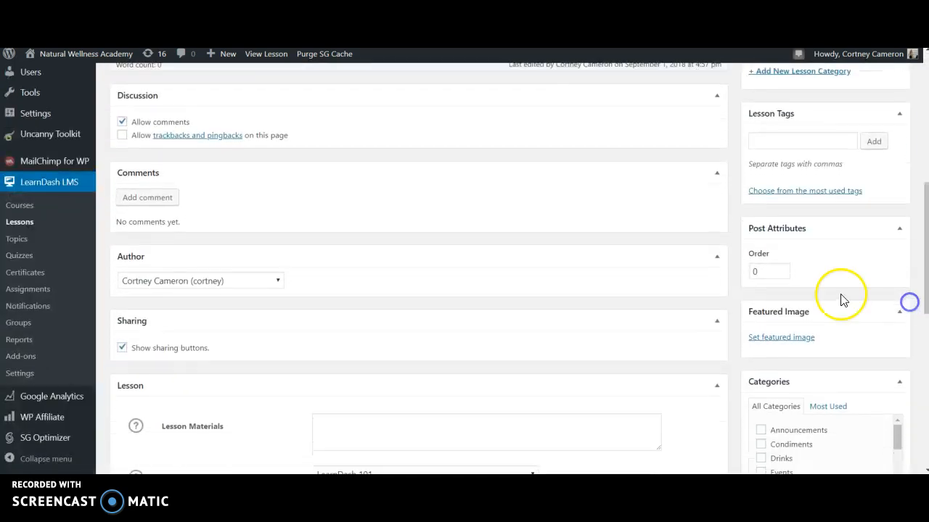
pyautogui.click(766, 268)
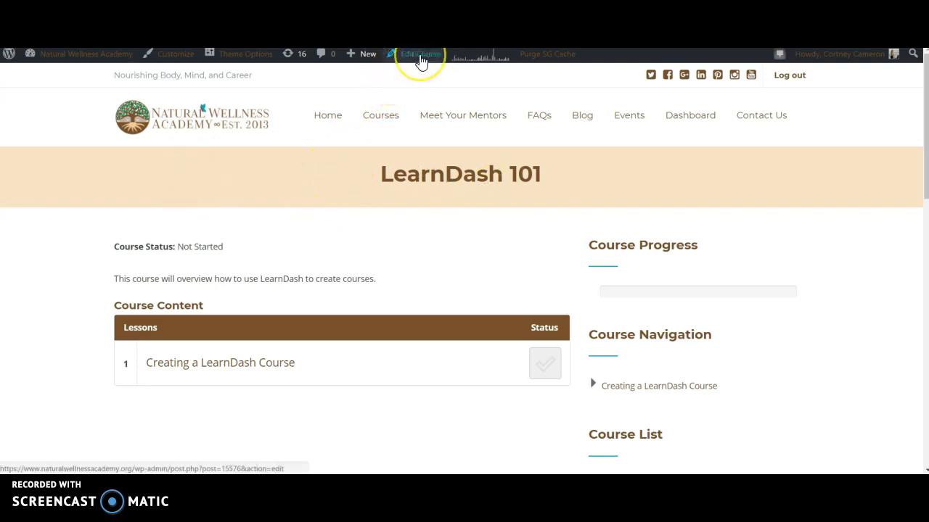
# - Open the LearnDash 101 course for editing and go to its LearnDash Course Builder section
pyautogui.click(412, 55)
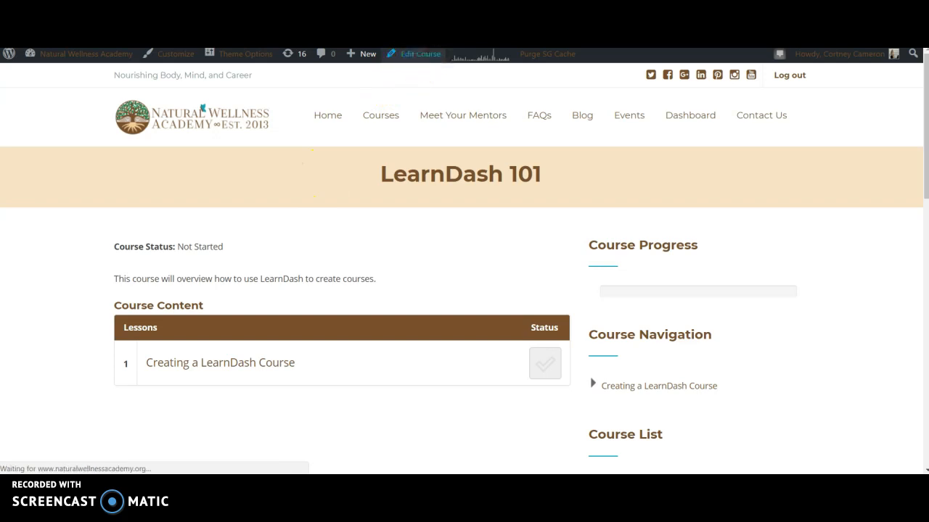
pyautogui.scroll(-3, 266, 210)
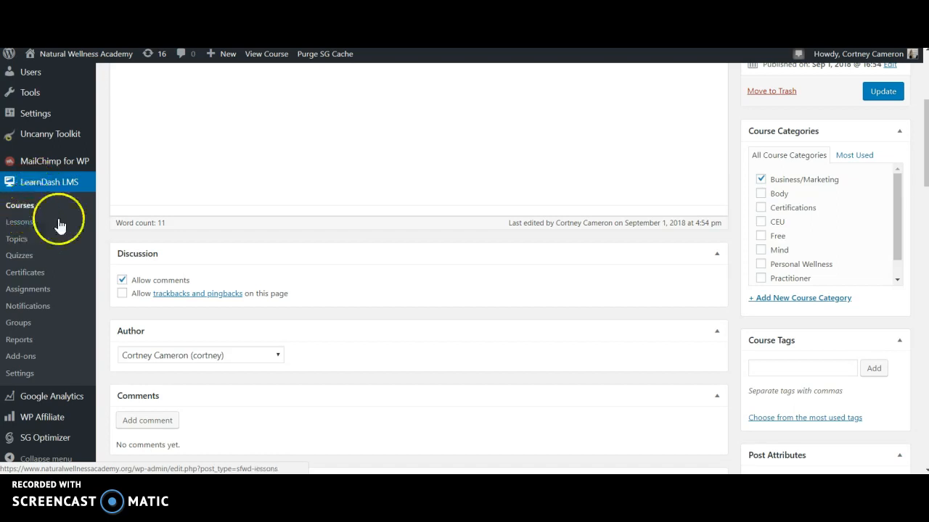
pyautogui.scroll(2, 246, 325)
pyautogui.scroll(1, 247, 325)
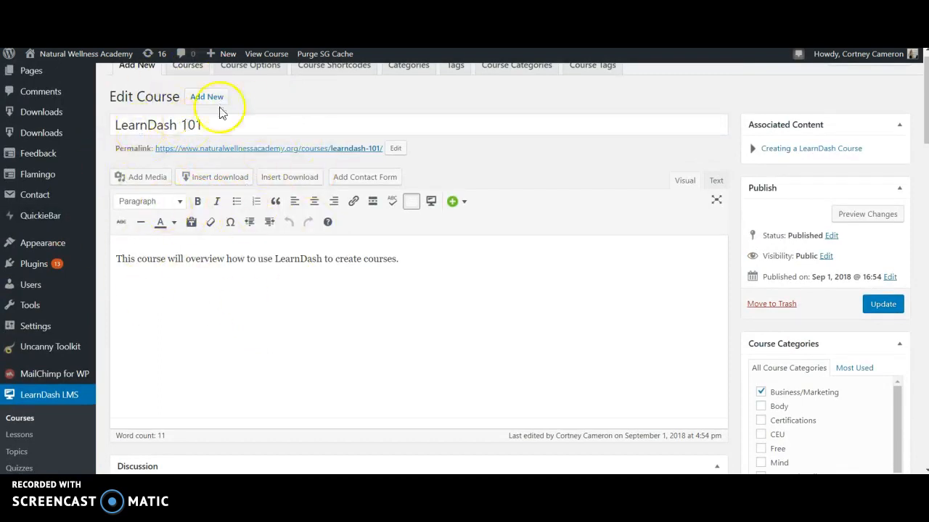
pyautogui.moveTo(926, 145); pyautogui.dragTo(897, 427)
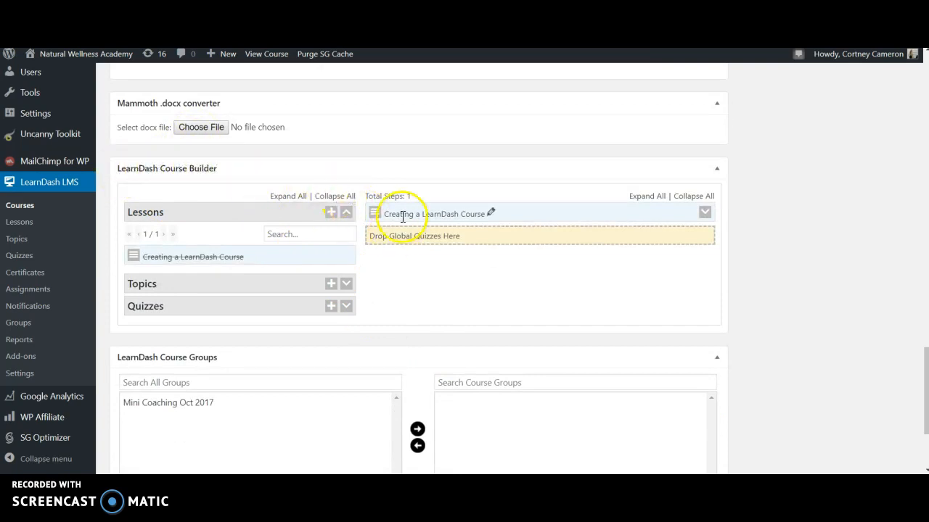
# - Create a lesson titled "Uploading a Video" in the Course Builder and place it after "Creating a LearnDash Course" in the course outline
pyautogui.click(544, 222)
pyautogui.click(331, 216)
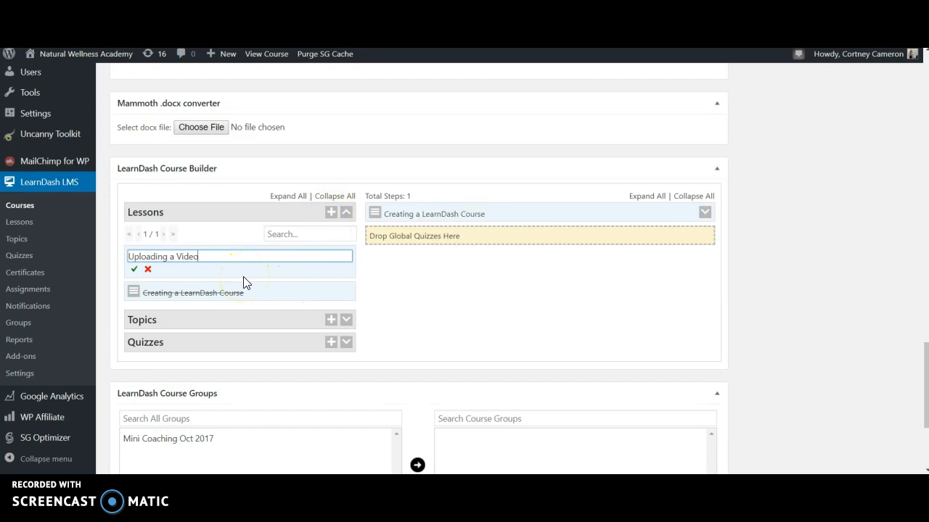
pyautogui.click(134, 269)
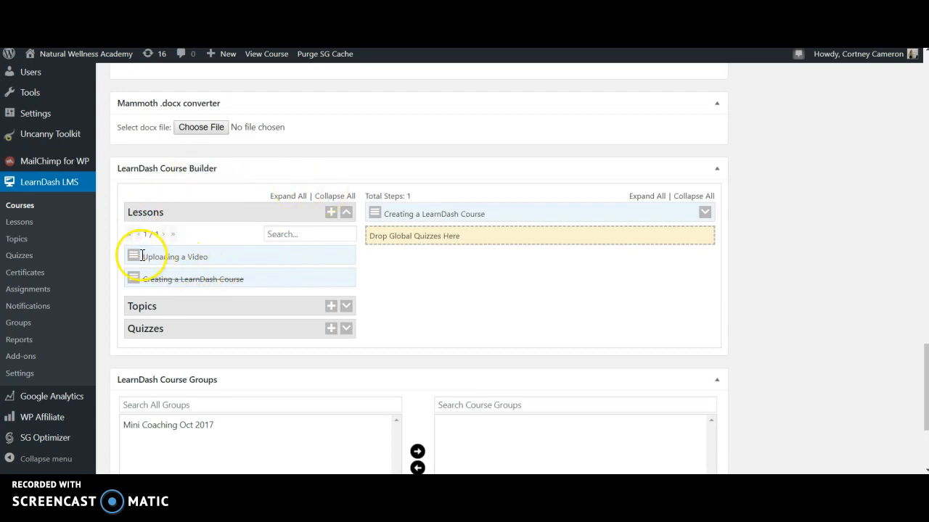
pyautogui.moveTo(133, 256); pyautogui.dragTo(391, 242)
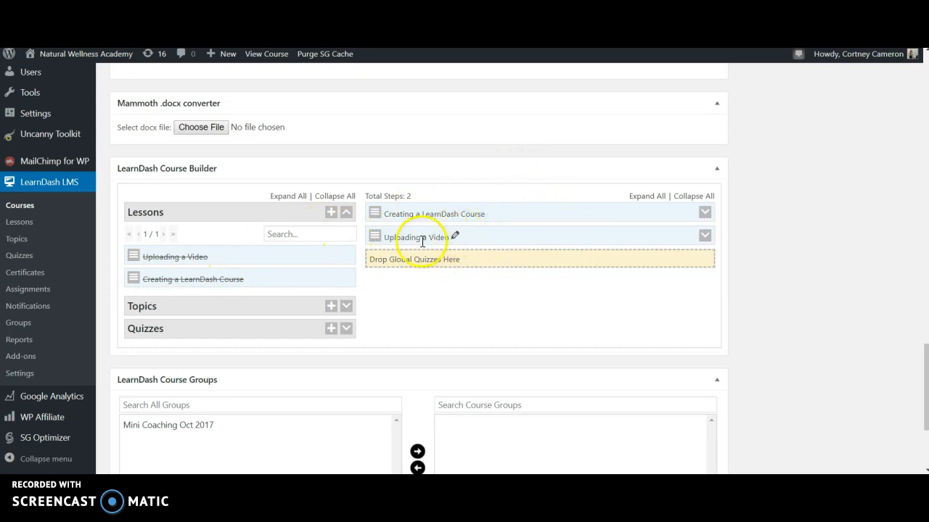
pyautogui.moveTo(376, 215)
pyautogui.mouseDown()
pyautogui.moveTo(375, 205)
pyautogui.moveTo(377, 233)
pyautogui.moveTo(381, 217)
pyautogui.mouseUp()
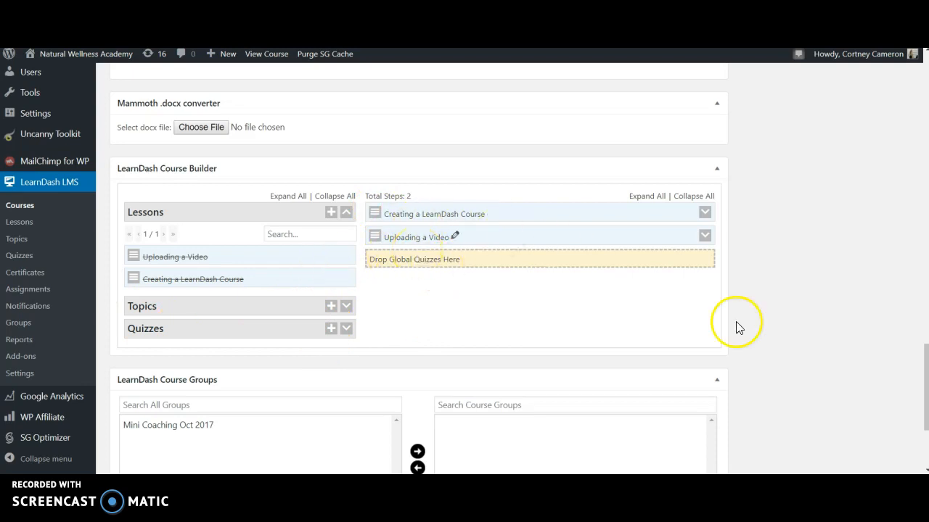
# - Return from the Course Builder to the Publish box of the LearnDash 101 course
pyautogui.moveTo(920, 401); pyautogui.dragTo(897, 413)
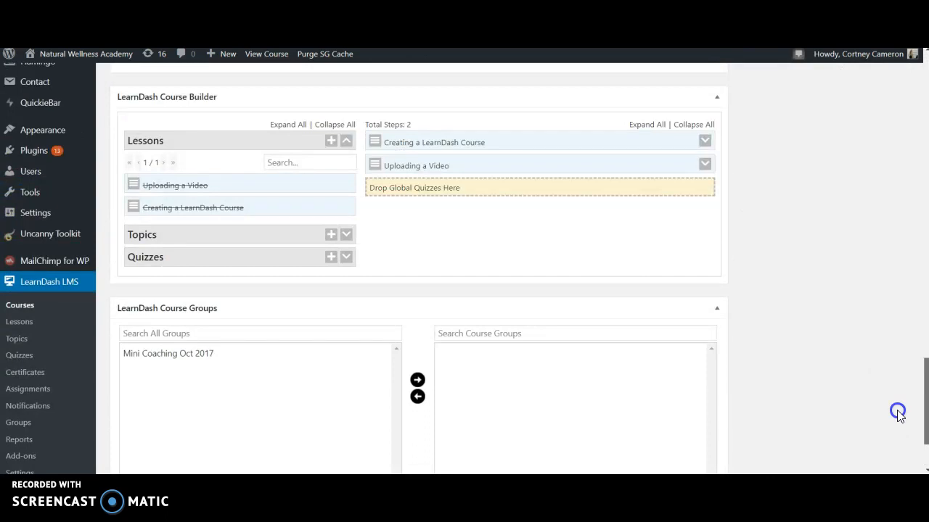
pyautogui.moveTo(897, 412); pyautogui.dragTo(912, 93)
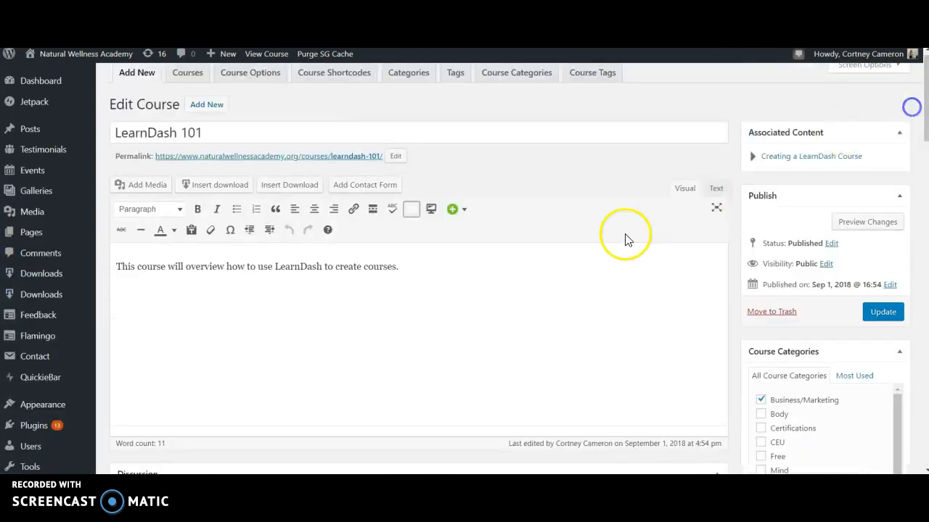